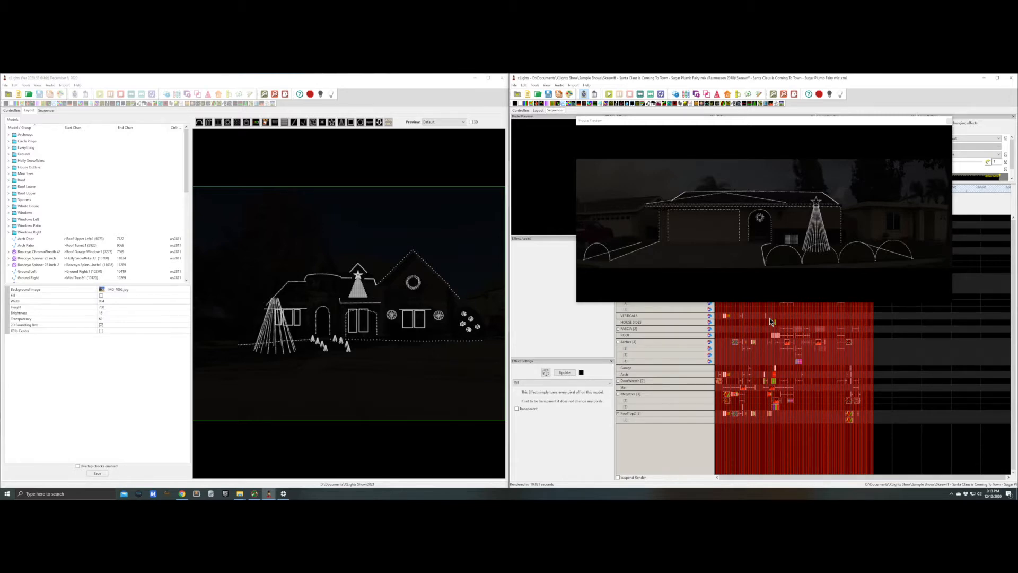
- Play the Skeewiff Santa Claus is Coming To Town sequence in the house preview
click(773, 321)
key(alt+Tab)
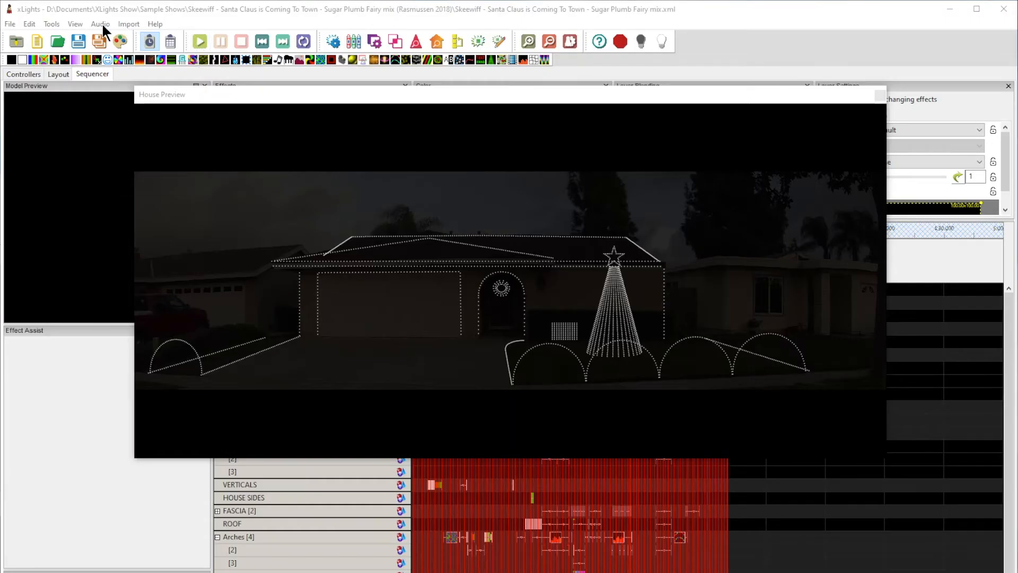
click(103, 25)
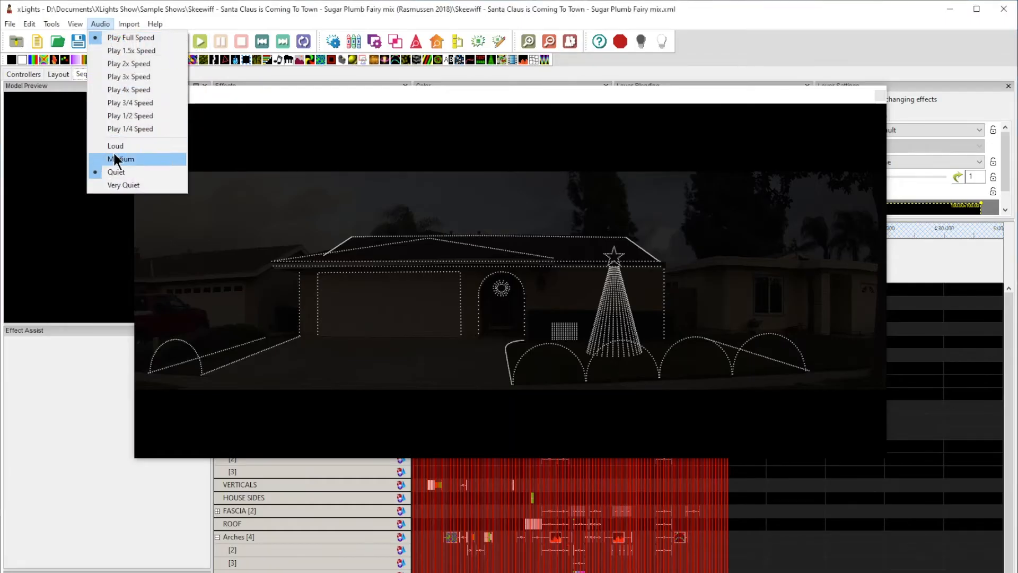
click(337, 76)
click(200, 42)
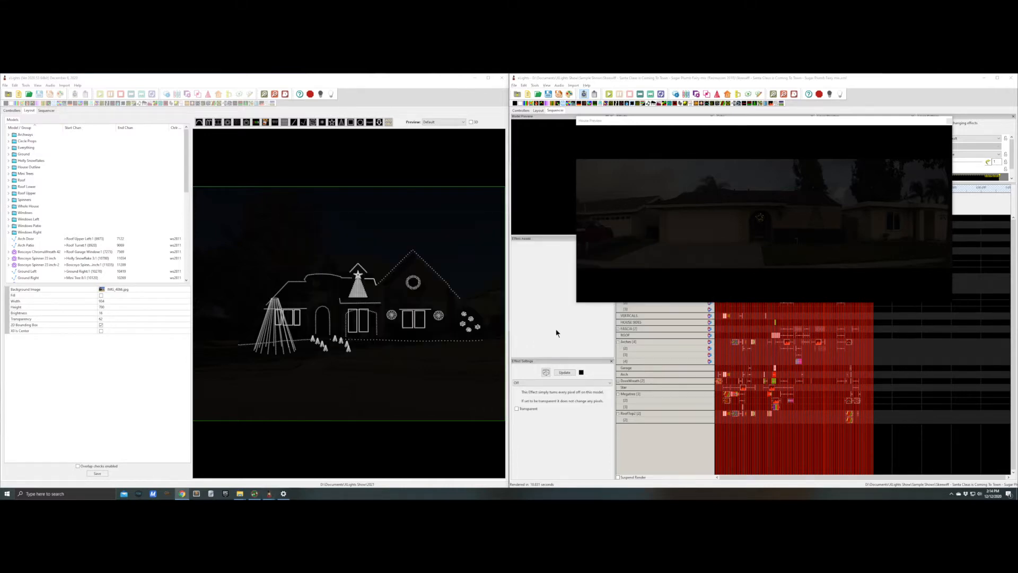
- Switch to xLights Show Adapter and set the reference show directory to D:\Documents\XLights Show\2021
key(alt+Tab)
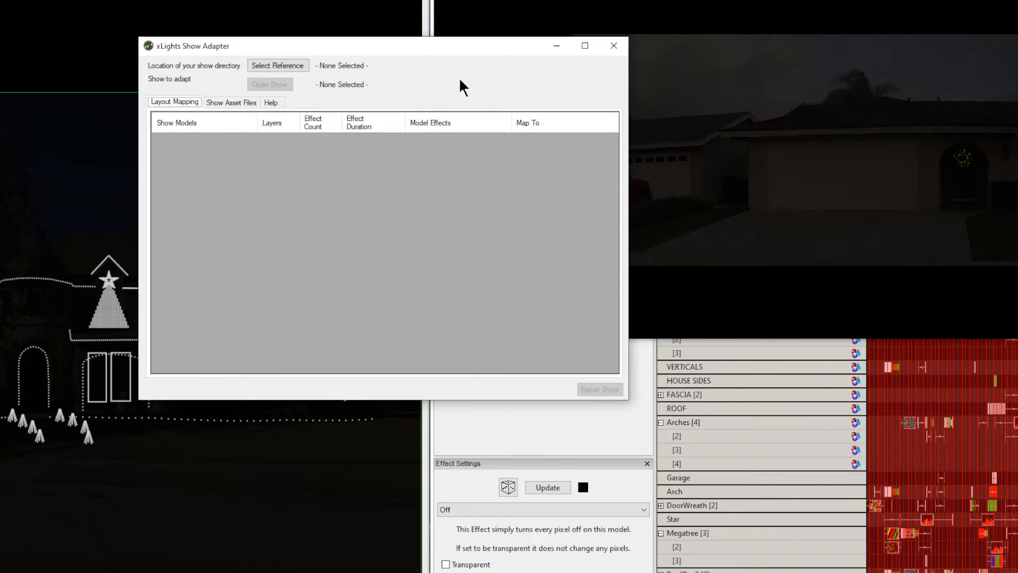
drag(462, 48, 570, 110)
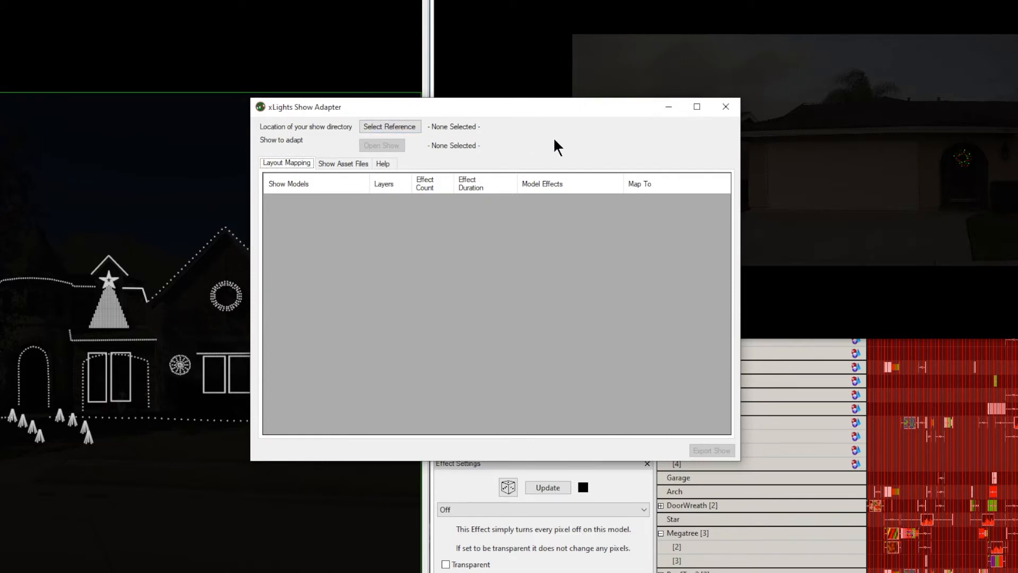
click(401, 126)
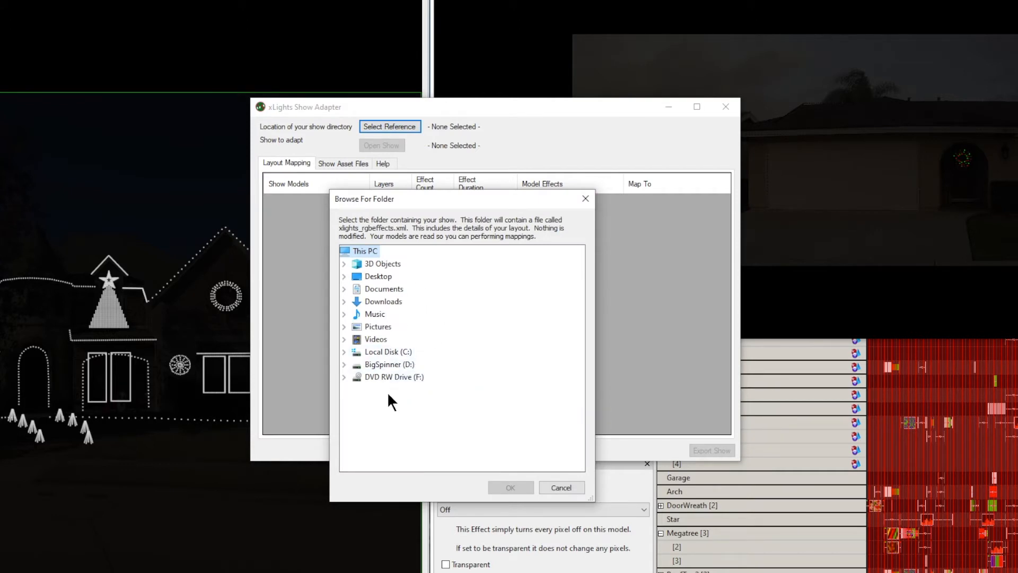
double_click(398, 288)
scroll(409, 448, down, 17)
scroll(440, 445, down, 5)
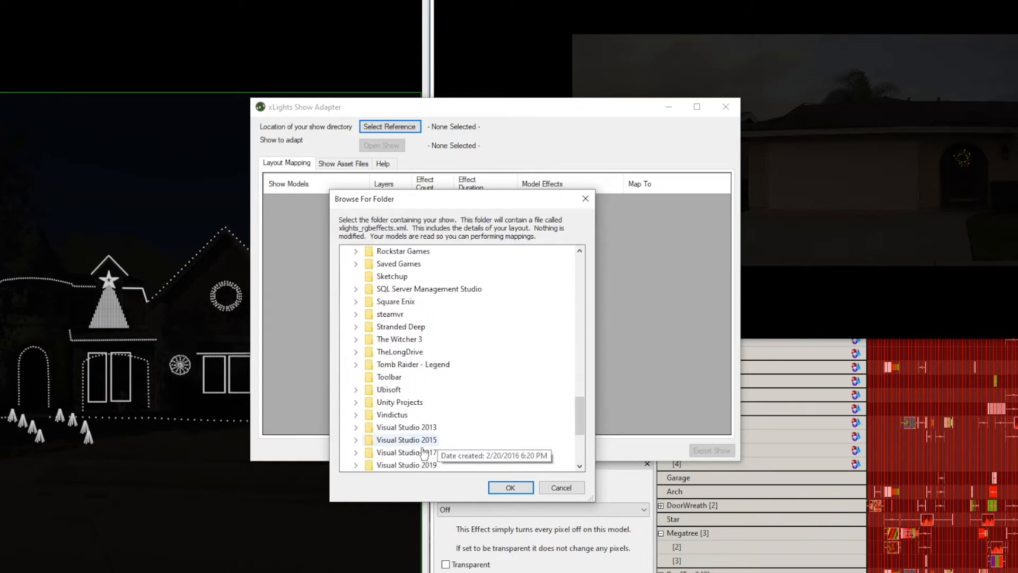
scroll(432, 448, down, 4)
double_click(399, 352)
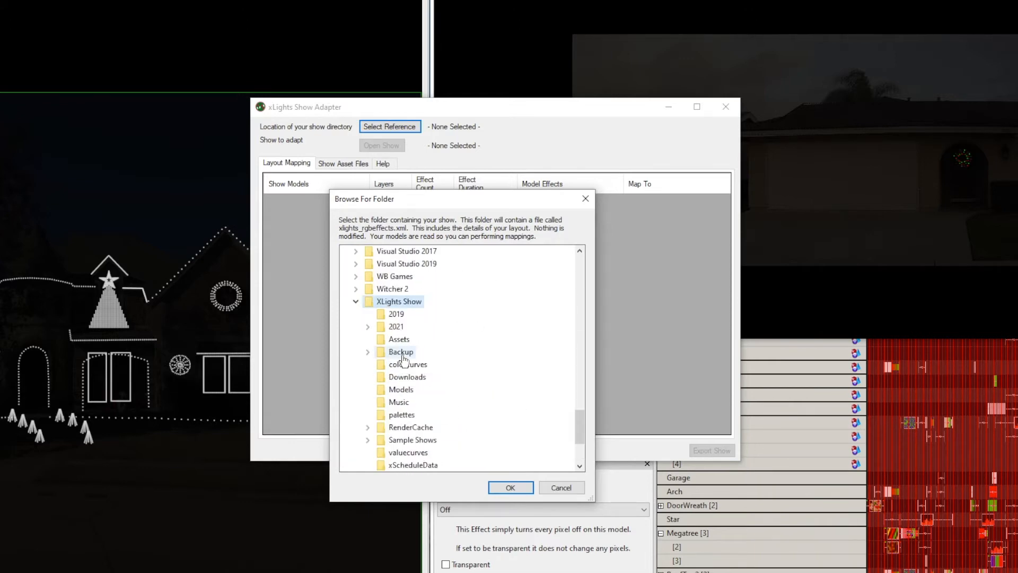
double_click(398, 327)
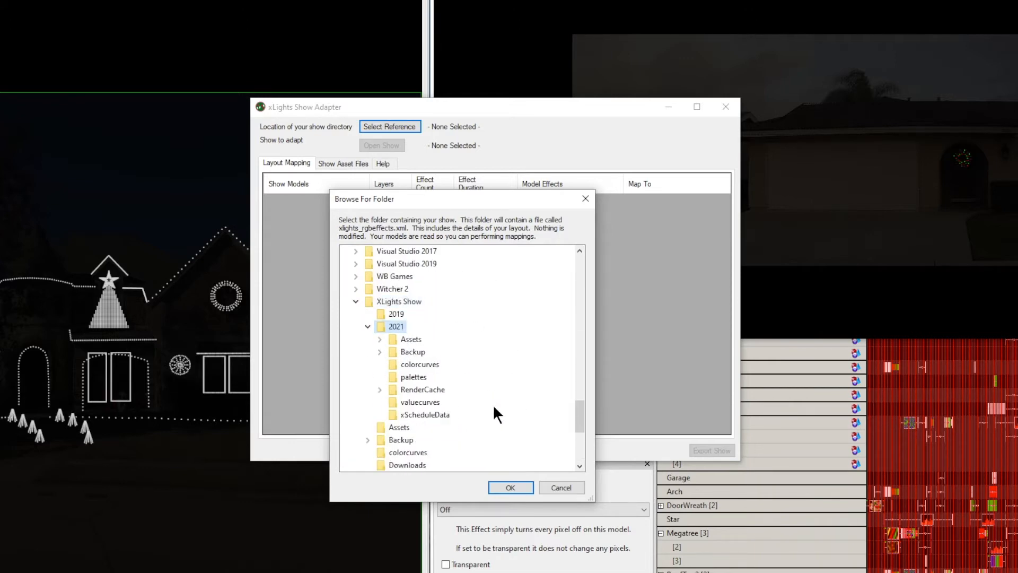
click(512, 484)
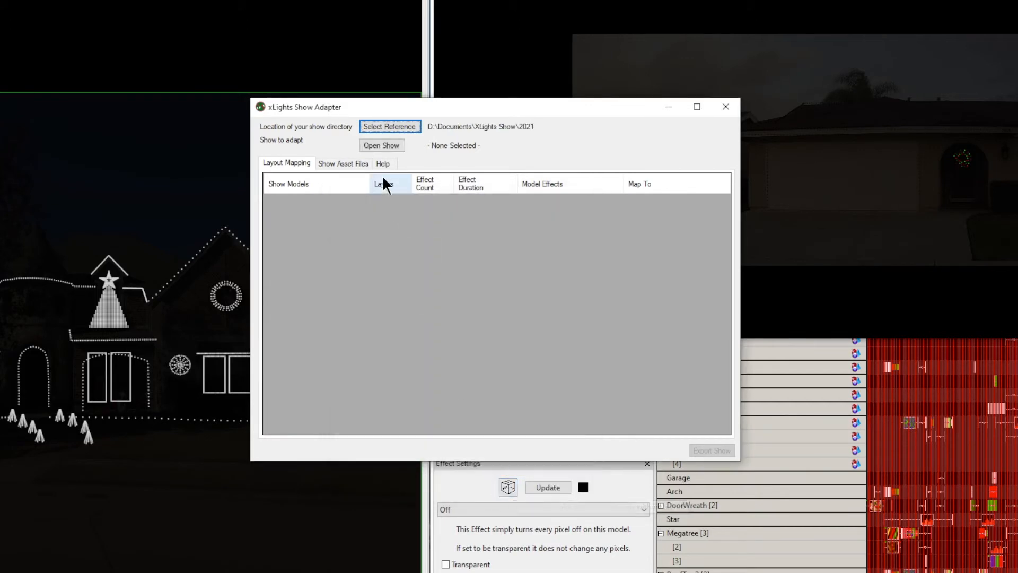
- Open Carol of the bells Lindsay Sterling Logan Carpenter.xml from Sample Shows as the show to adapt and enlarge the adapter window
click(385, 145)
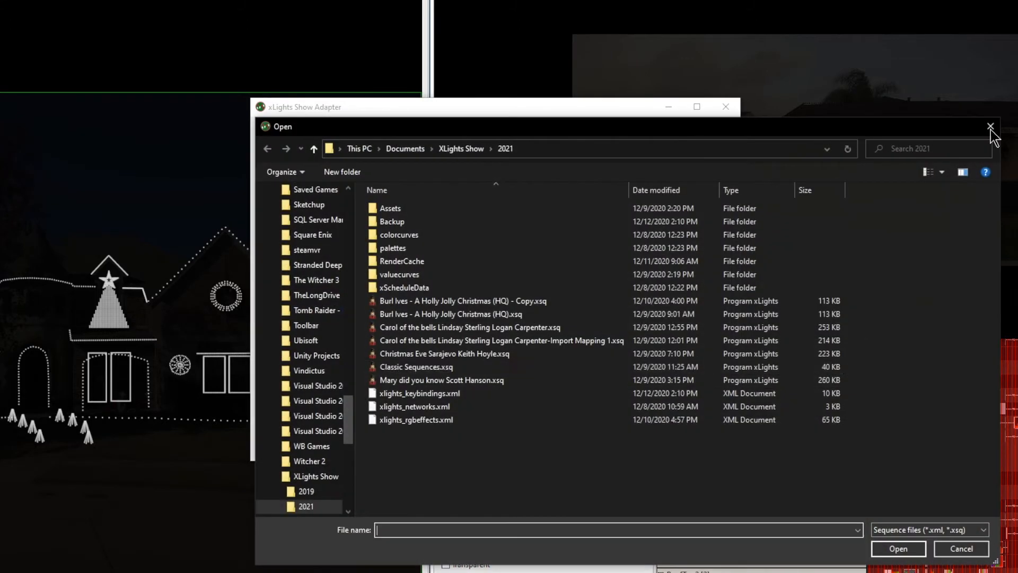
click(462, 149)
double_click(424, 341)
click(440, 300)
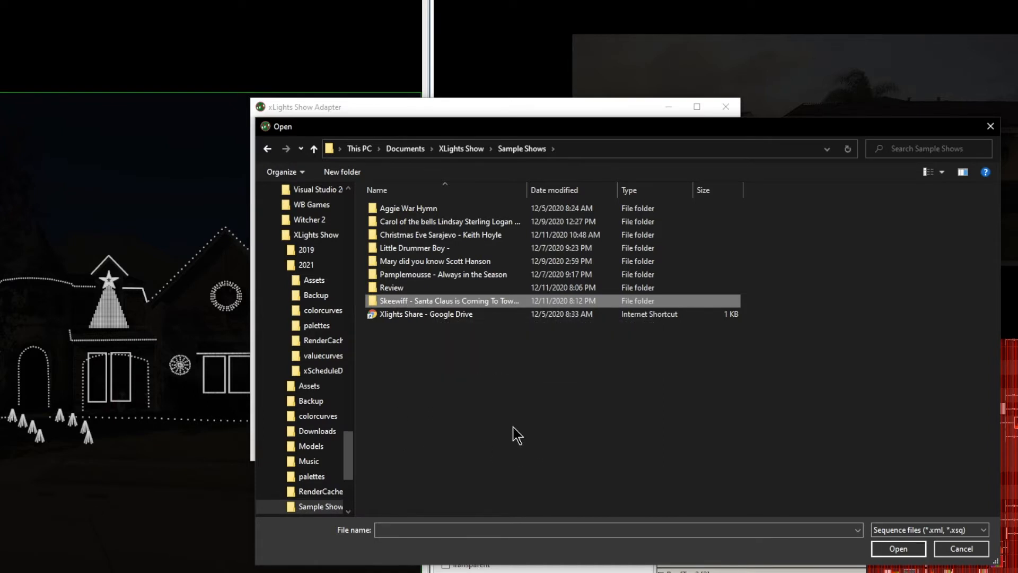
double_click(435, 221)
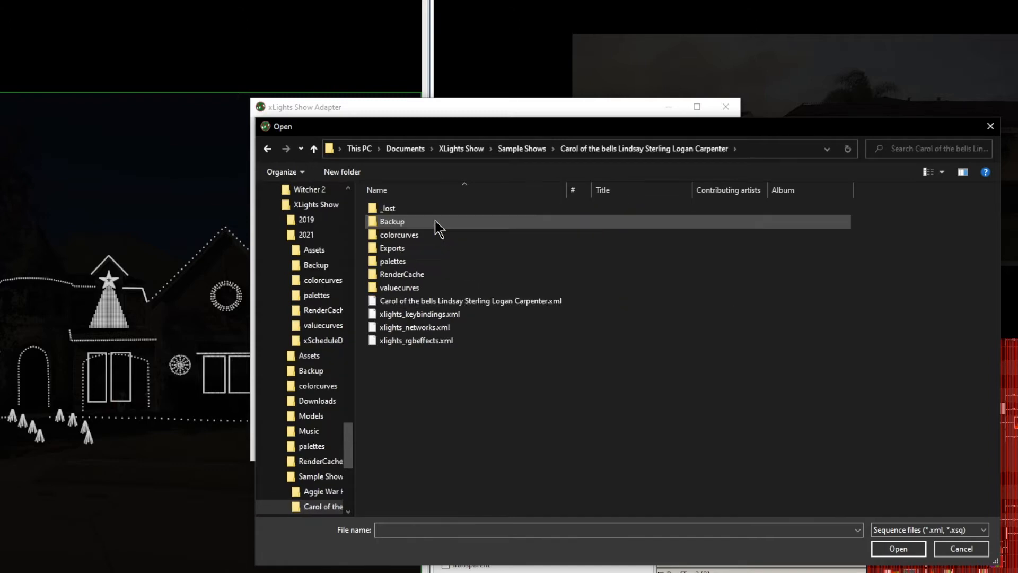
double_click(450, 302)
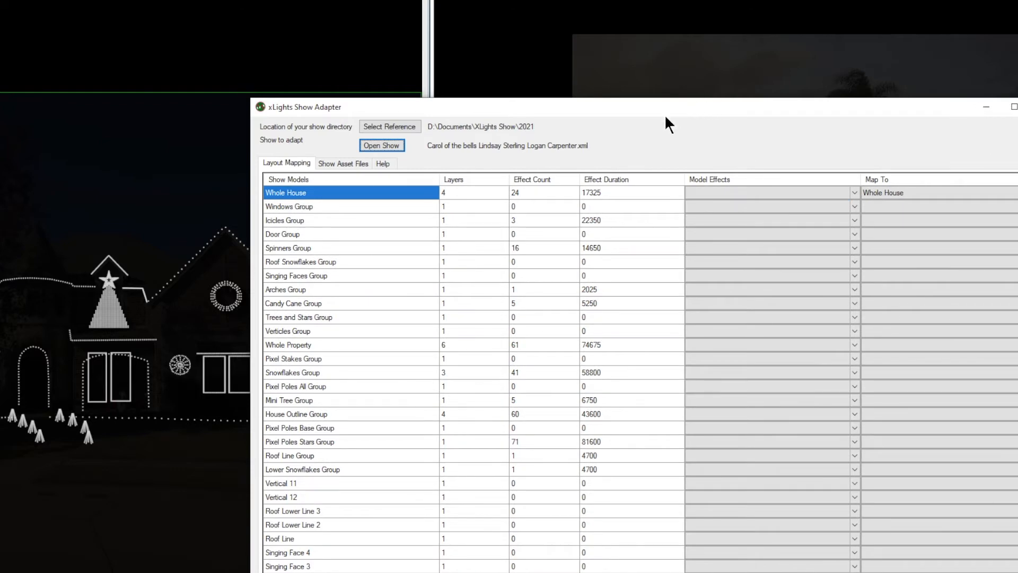
drag(651, 108, 405, 7)
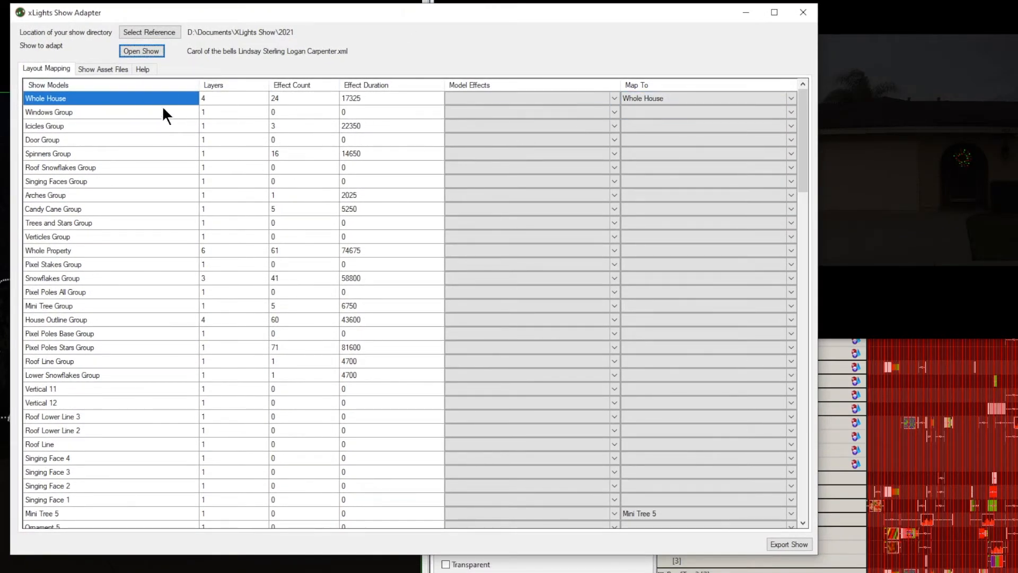
- Look over the show models and map the Windows Group to Windows
scroll(705, 278, down, 1)
scroll(705, 278, down, 5)
scroll(705, 277, up, 6)
click(137, 114)
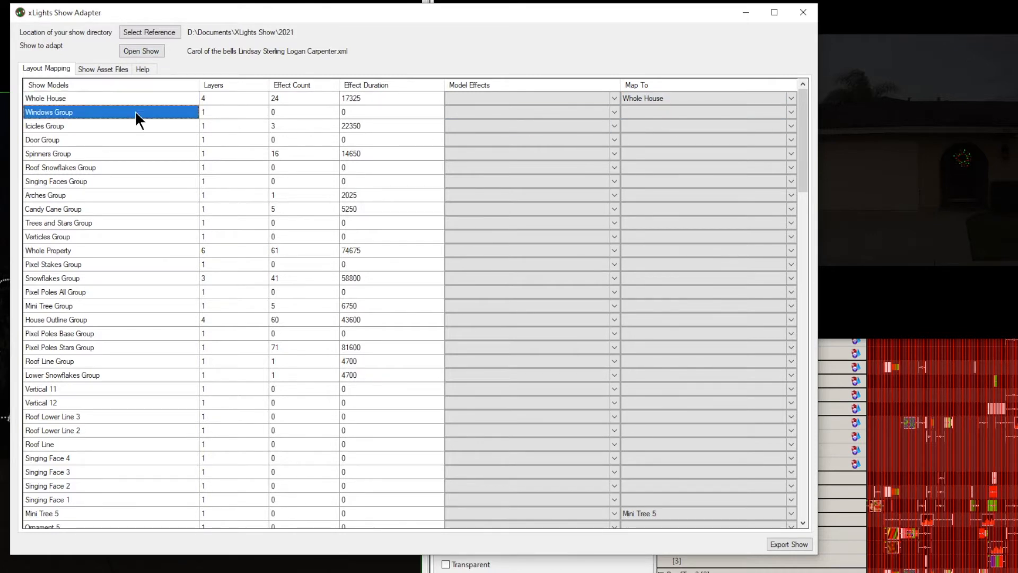
click(792, 114)
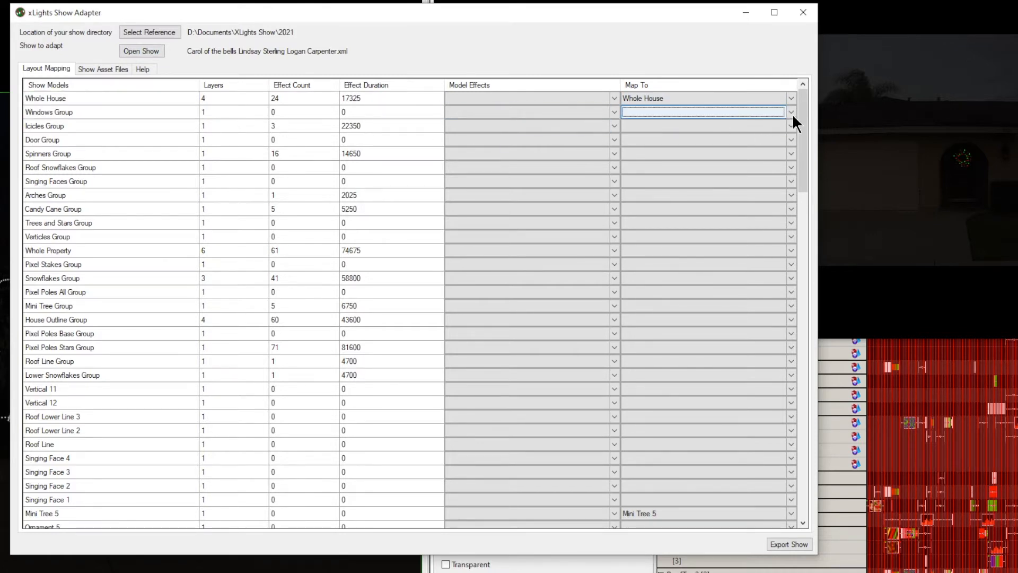
click(792, 111)
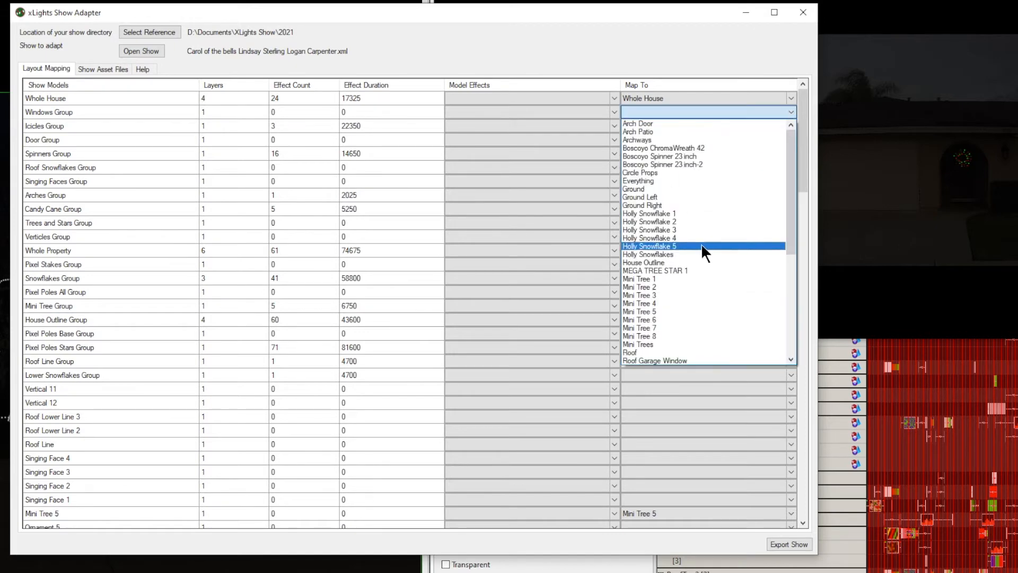
scroll(743, 297, down, 2)
scroll(745, 301, down, 3)
click(659, 343)
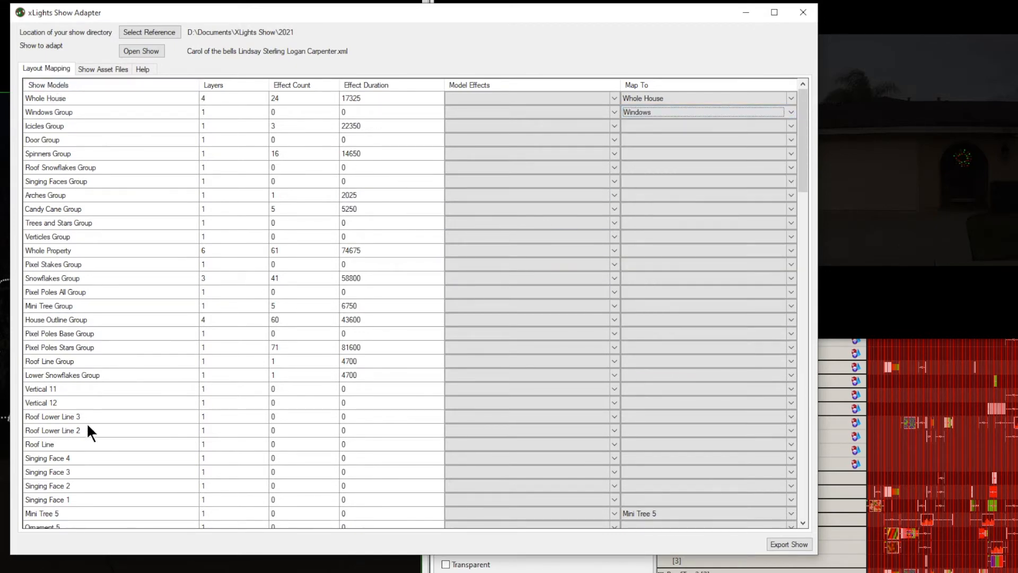
- Map the Icicles Group to Windows as well
click(778, 125)
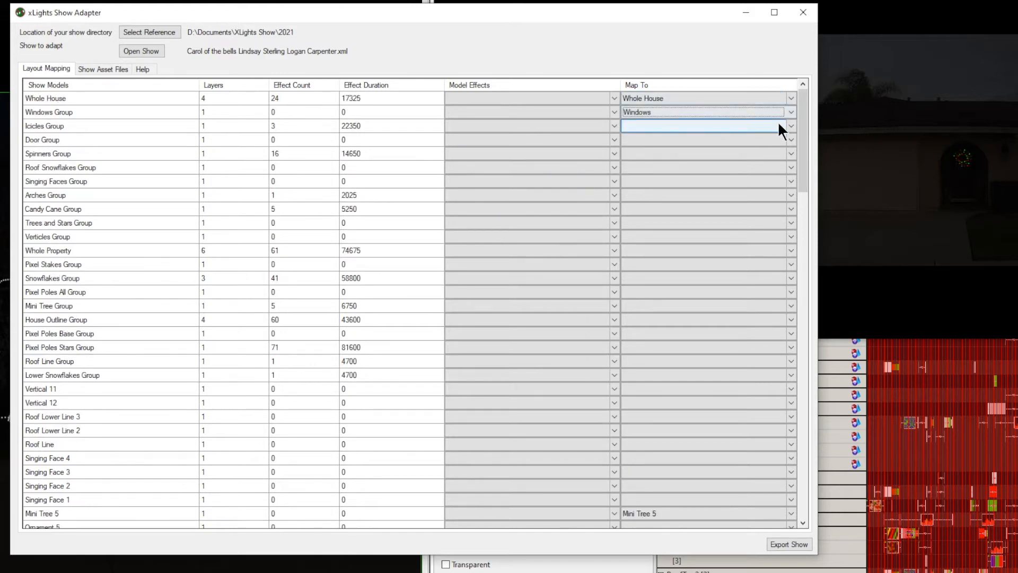
click(791, 126)
scroll(642, 349, down, 4)
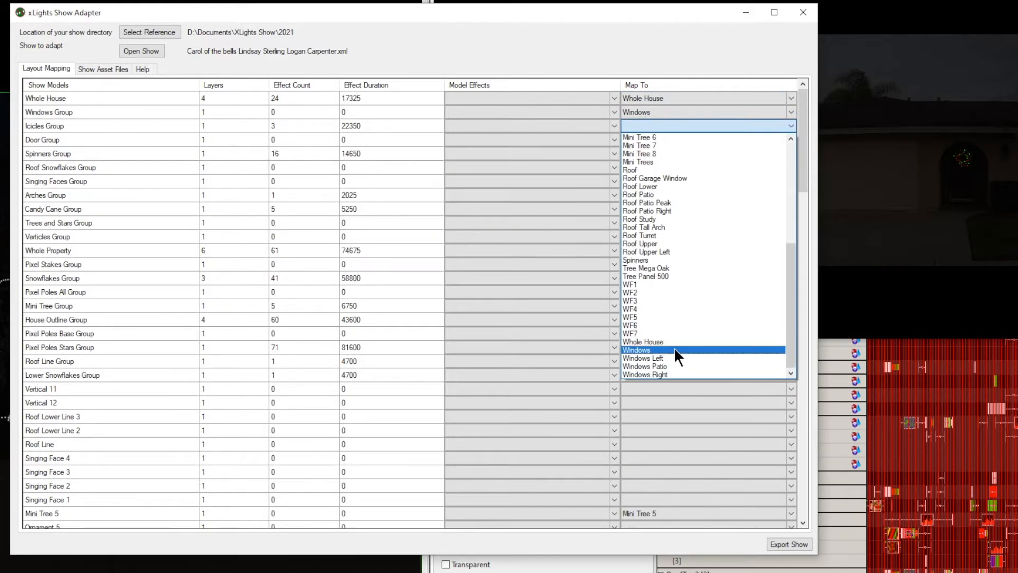
click(641, 349)
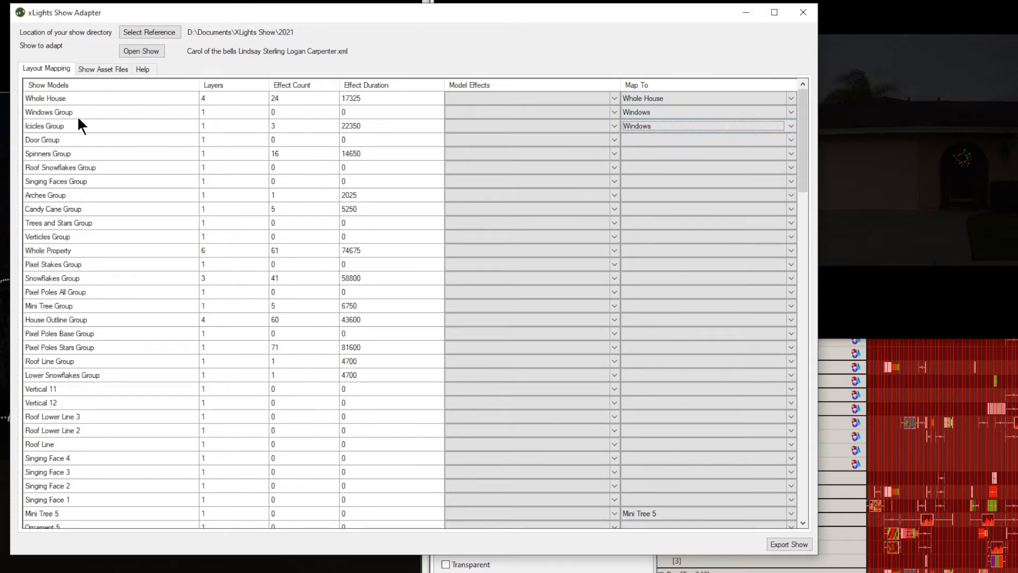
- Sort the show models by effect duration, longest first, and check the mapping choices for Mega Tree
click(365, 113)
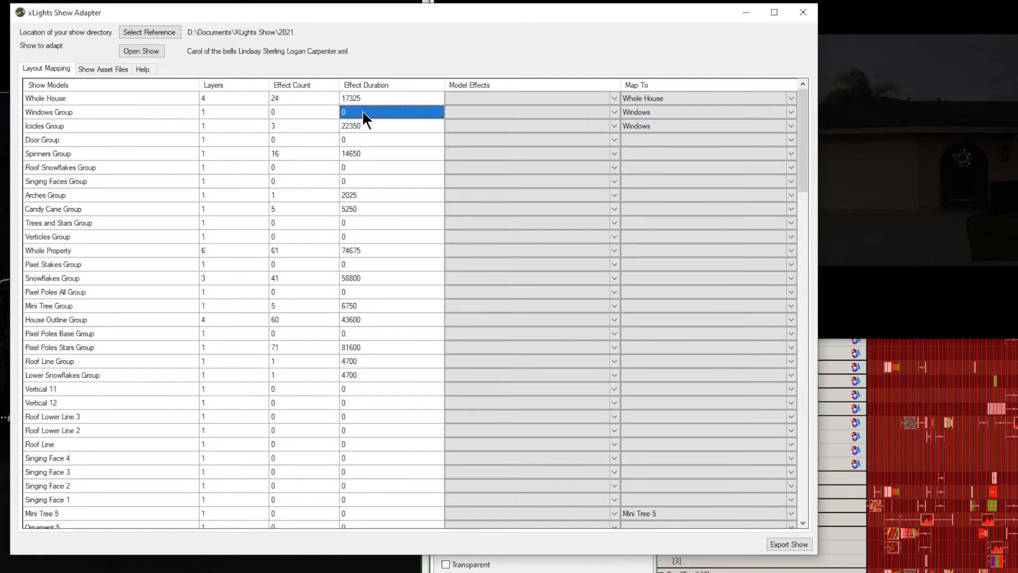
click(371, 85)
click(372, 85)
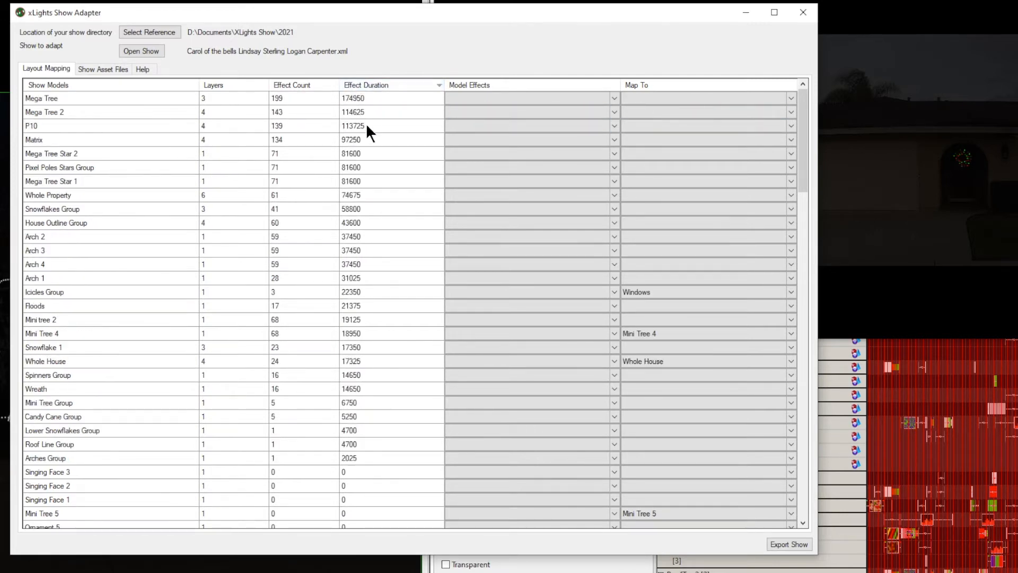
click(382, 98)
click(375, 116)
click(377, 124)
click(376, 108)
click(378, 100)
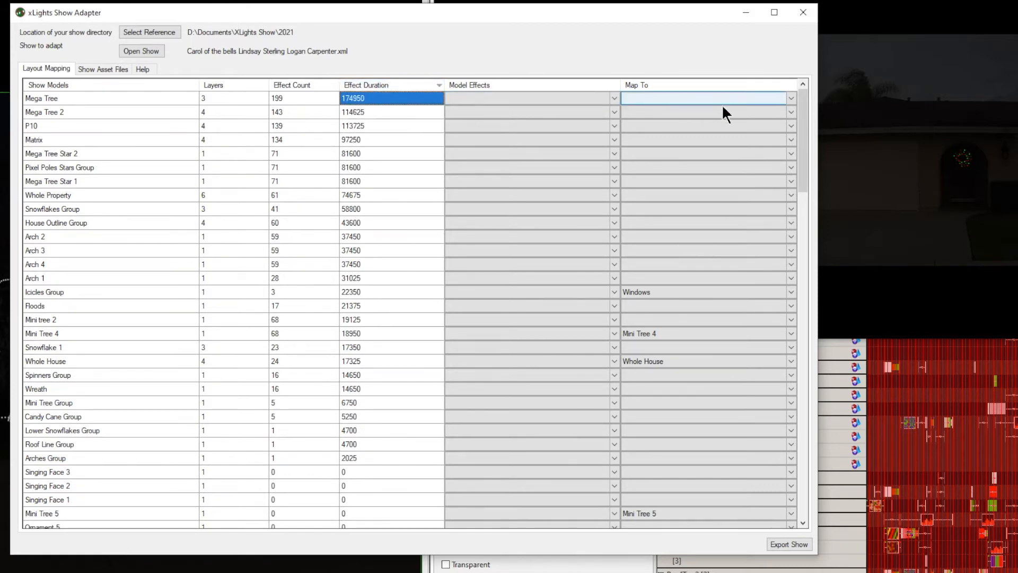
click(794, 94)
click(793, 94)
click(793, 93)
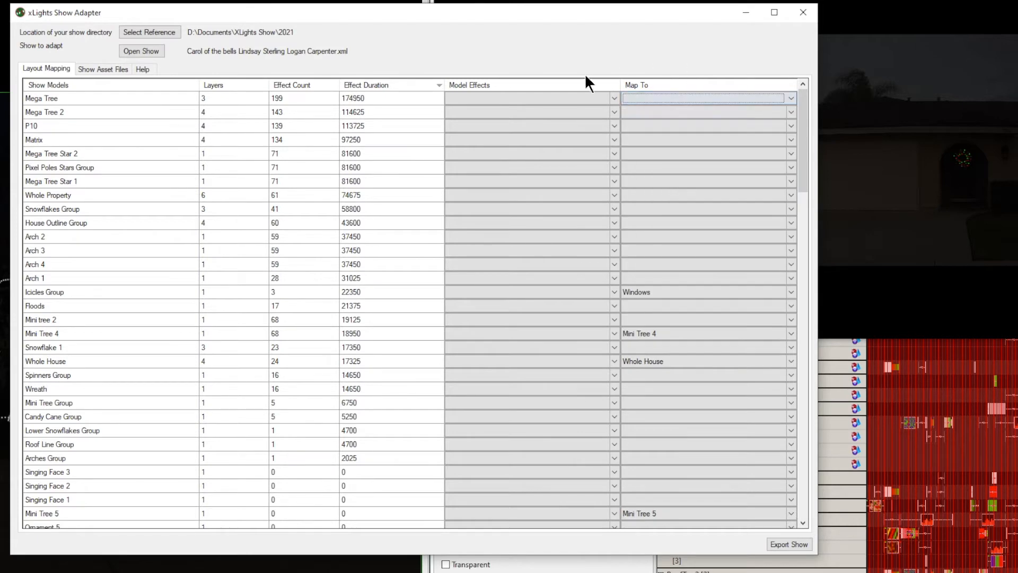
- Search for the show's missing asset files, then return to the layout mapping and review the model list
click(98, 70)
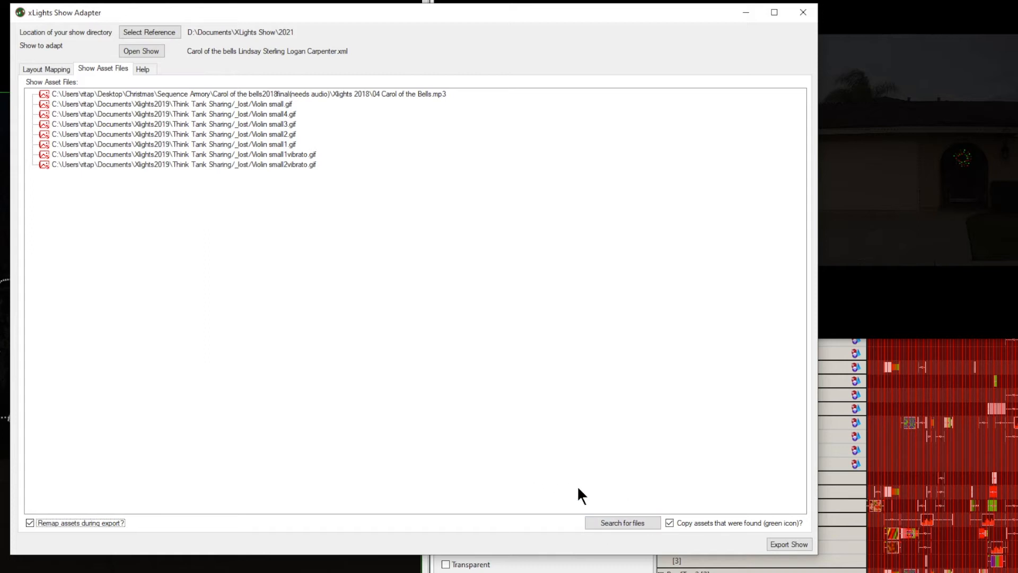
click(621, 523)
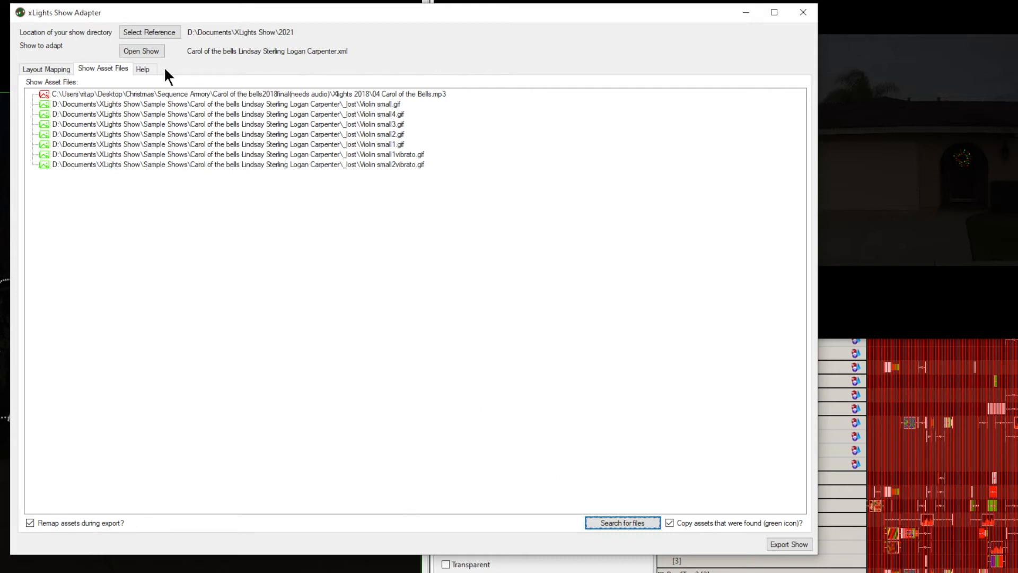
click(53, 69)
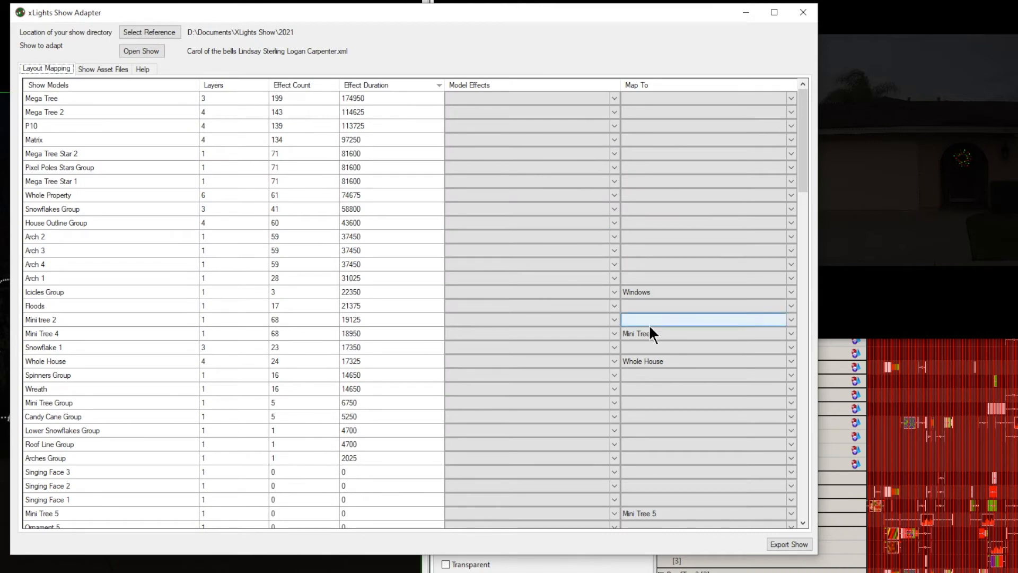
scroll(648, 328, down, 6)
scroll(646, 332, up, 6)
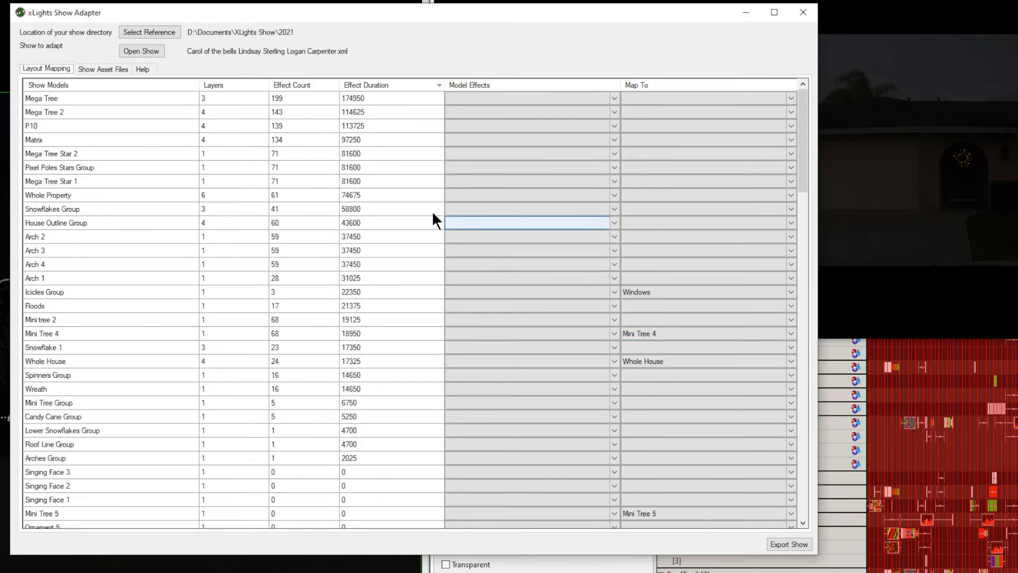
- Open Skeewiff - Santa Claus is Coming To Town - Sugar Plumb Fairy mix.xml as the show to adapt and sort its models by longest effect duration
click(143, 52)
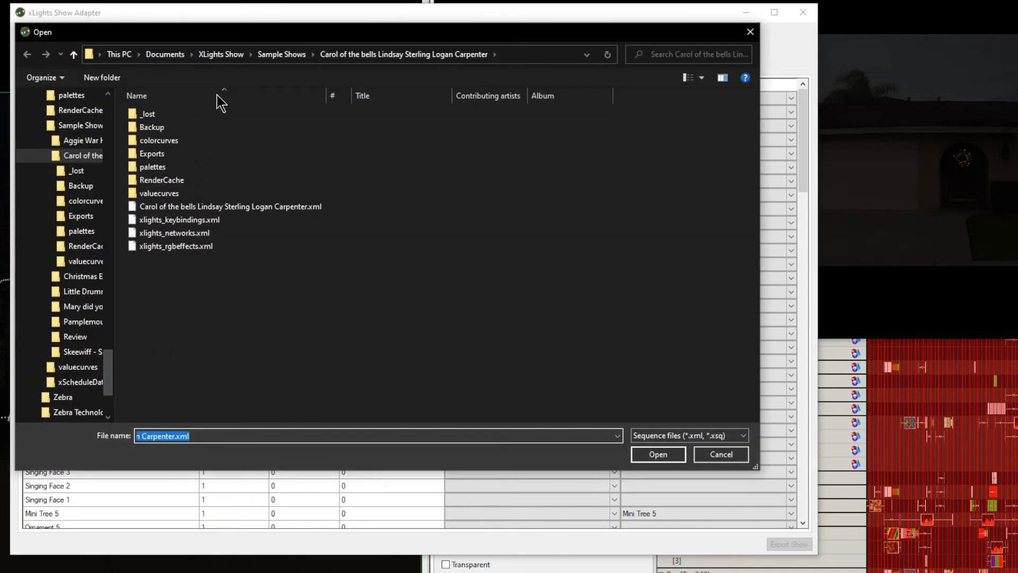
click(273, 54)
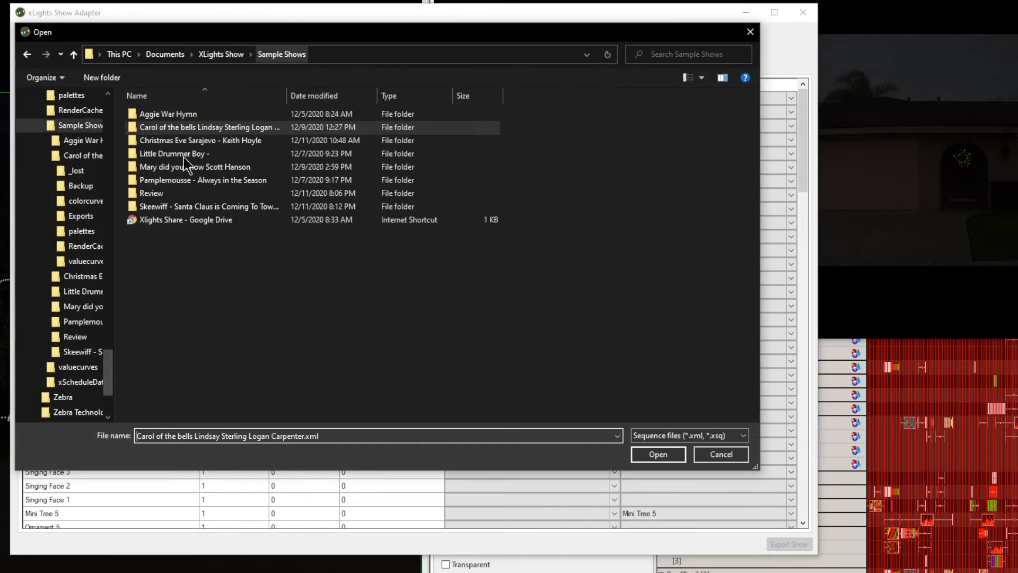
double_click(176, 205)
click(225, 193)
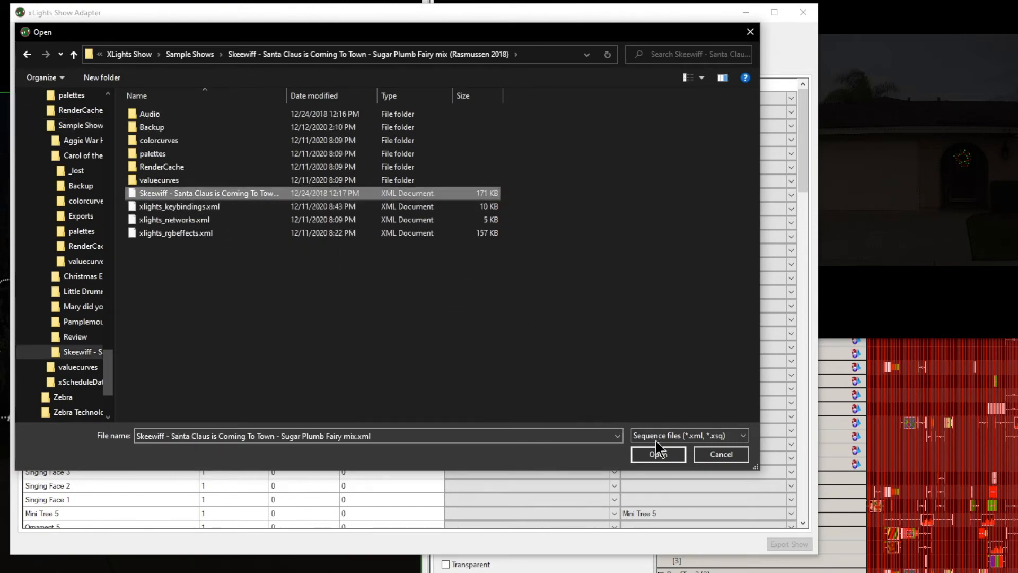
click(663, 455)
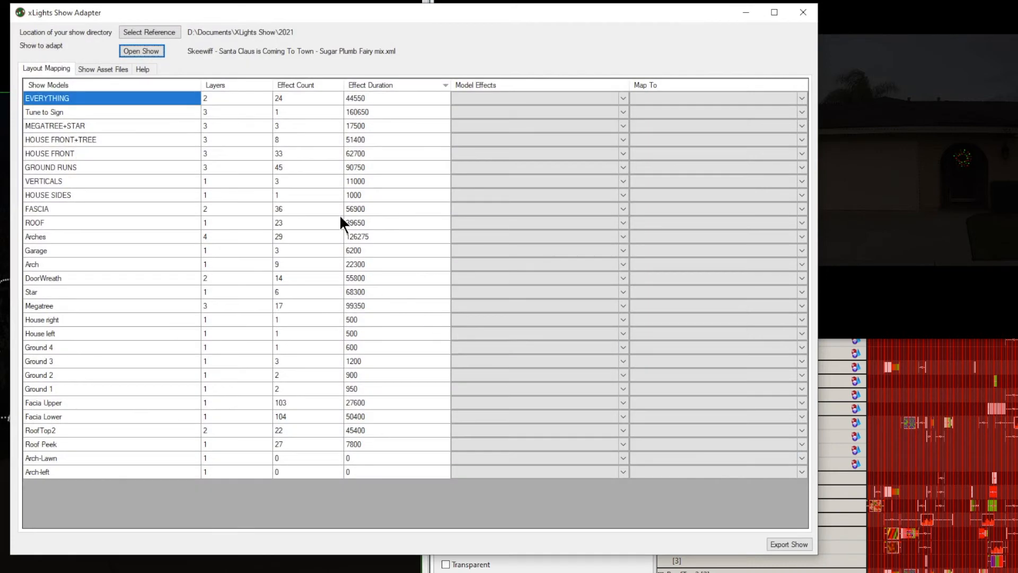
click(409, 84)
click(408, 84)
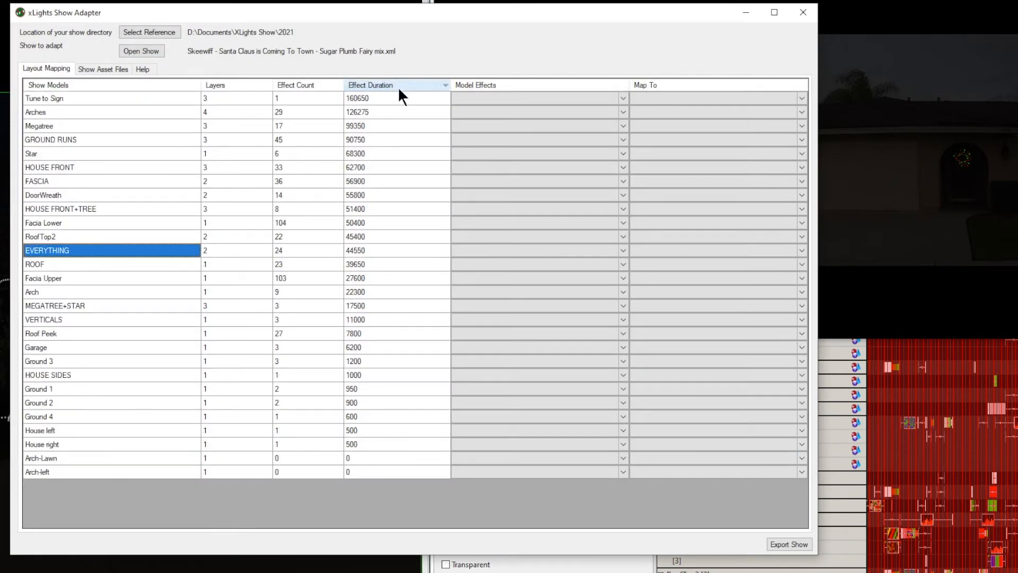
- Re-sort the show models by effect duration, longest first
click(117, 87)
click(390, 84)
click(390, 85)
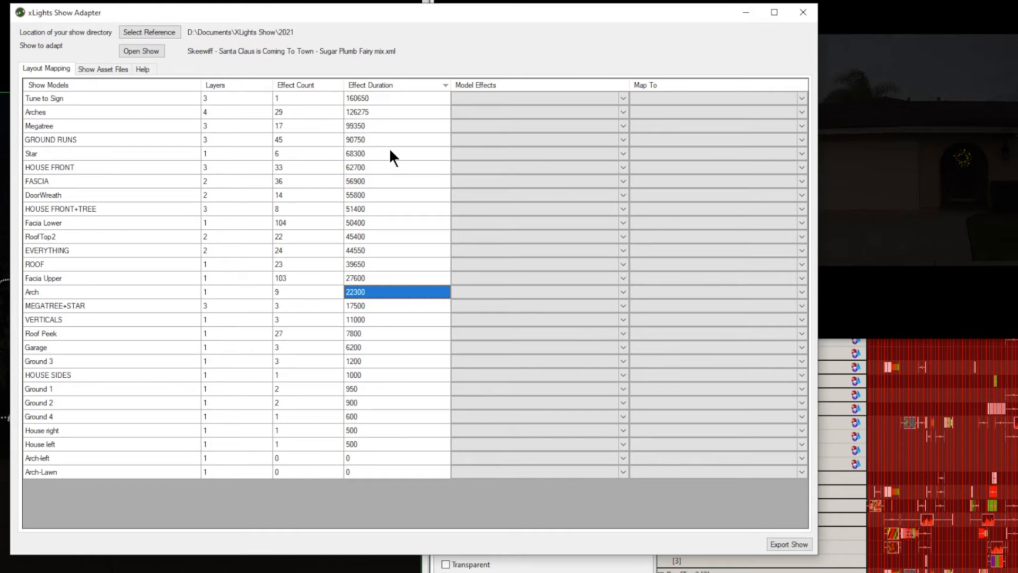
- Map Arches to Archways, Megatree to Tree Mega Oak, GROUND RUNS to Ground, and Star to MEGA TREE STAR 1
click(799, 99)
click(799, 112)
click(800, 126)
click(800, 140)
click(799, 153)
click(799, 167)
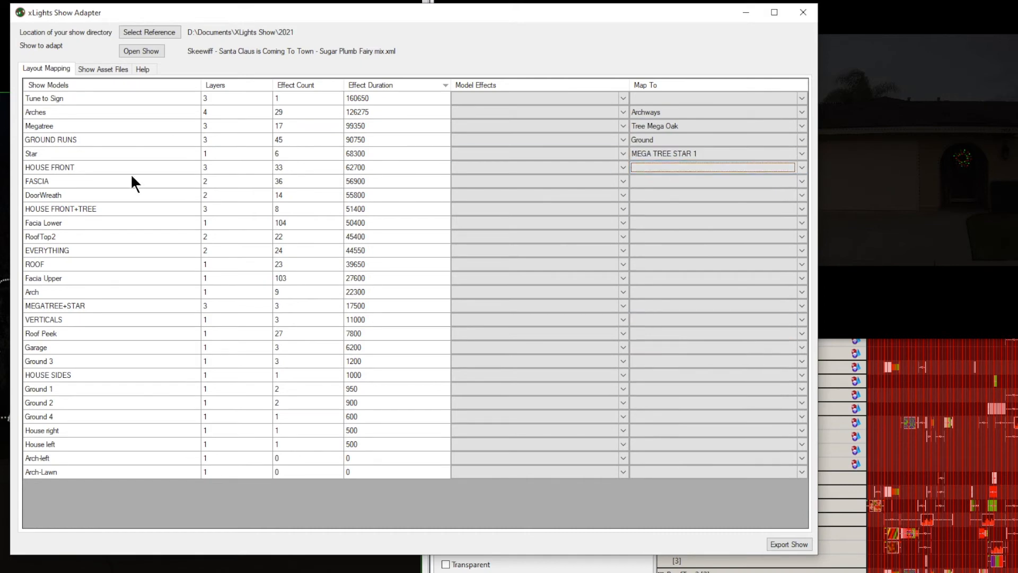
- Map HOUSE FRONT to Windows, FASCIA to Roof, DoorWreath to Circle Props, and HOUSE FRONT+TREE to Tree Panel 500
click(802, 168)
click(668, 416)
click(802, 182)
click(669, 421)
click(802, 195)
click(668, 255)
click(802, 208)
click(668, 384)
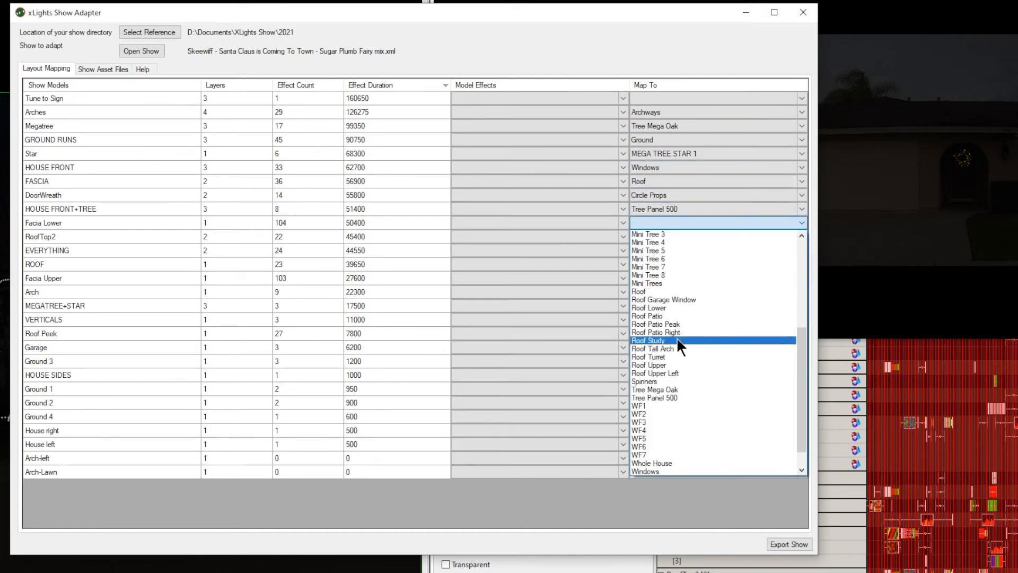
- Map Facia Lower to Roof Lower, RoofTop2 to House Outline, EVERYTHING to Everything, and ROOF to Roof
click(674, 307)
click(690, 237)
click(674, 388)
click(689, 250)
click(673, 319)
click(689, 264)
click(673, 503)
- Map Facia Upper and Roof Peek to Roof Upper, Arch to Archways, MEGATREE+STAR to Tree Panel 500, and VERTICALS to Windows
click(689, 278)
click(645, 544)
click(690, 334)
click(649, 450)
- Map Garage to Holly Snowflakes, Ground 3 to Ground, and HOUSE SIDES to House Outline
click(689, 348)
click(663, 491)
click(689, 361)
click(652, 442)
click(690, 374)
click(663, 430)
- Map Ground 1 to Ground Left, Ground 2 to Ground Right, Ground 4 to Mini Trees, House right to Arch Patio, and House left to Arch Door
click(668, 459)
click(700, 431)
scroll(712, 444, up, 1)
click(700, 449)
click(690, 445)
click(679, 455)
click(678, 458)
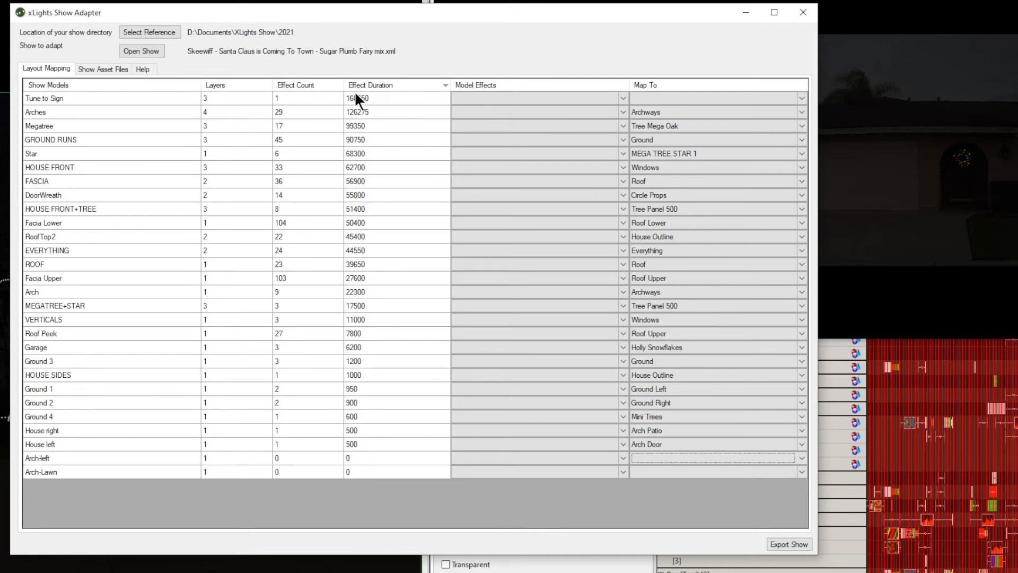
- Map the Tune to Sign model to Tree Mega Oak
click(802, 97)
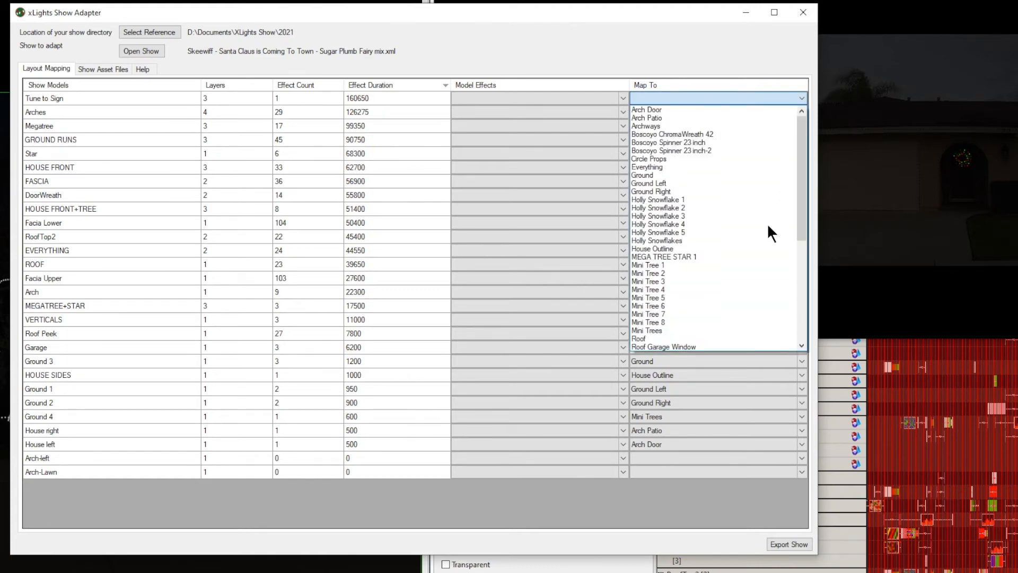
scroll(737, 279, down, 1)
scroll(737, 280, down, 3)
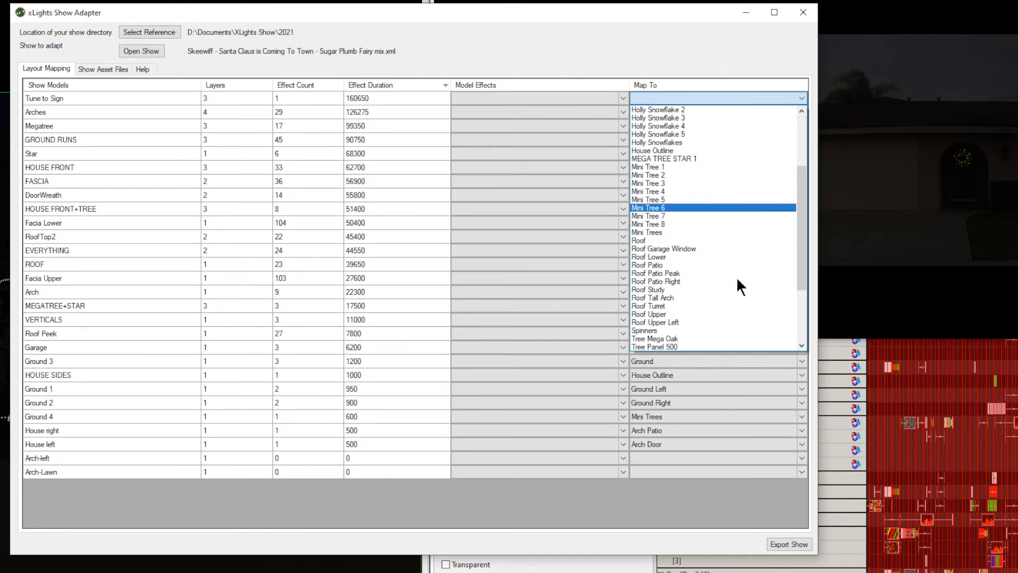
scroll(740, 286, down, 4)
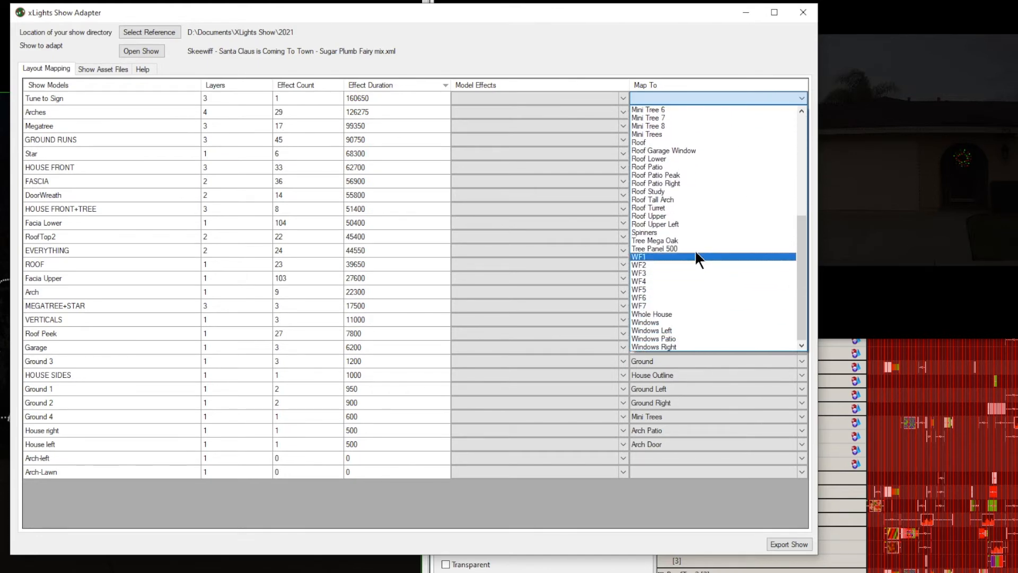
click(689, 241)
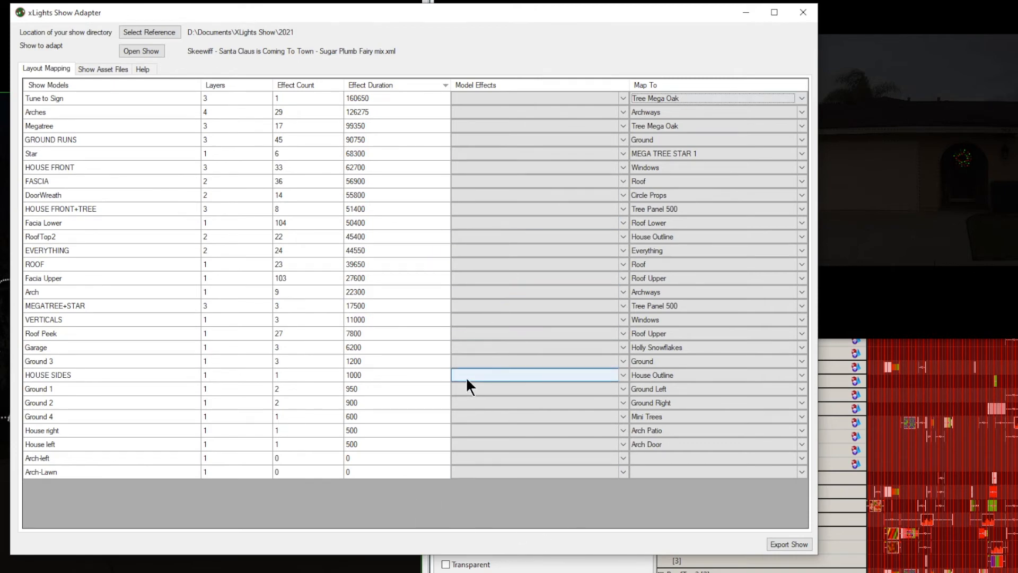
- Search for the show's missing audio asset file and return to the layout mapping
click(106, 70)
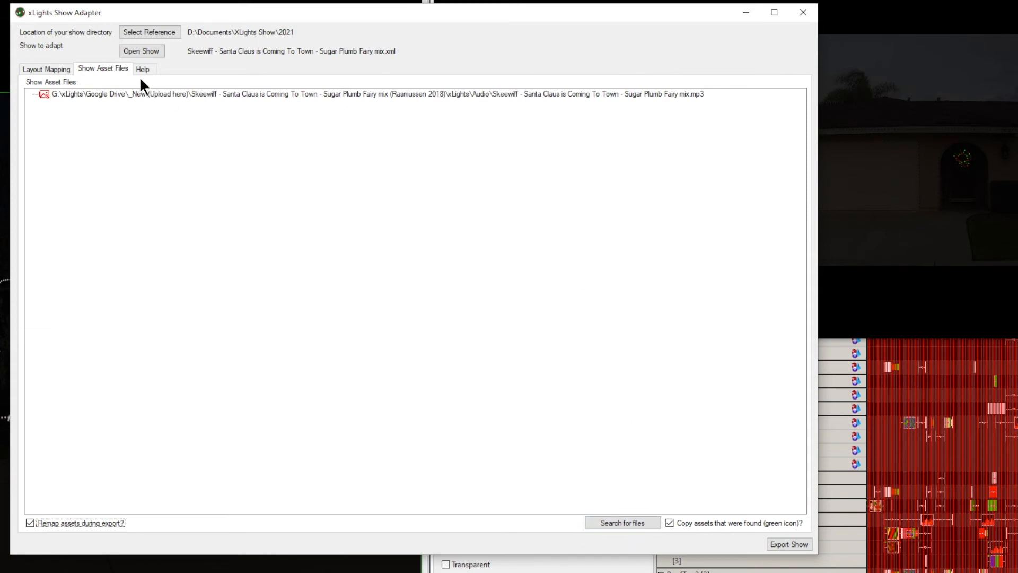
click(612, 522)
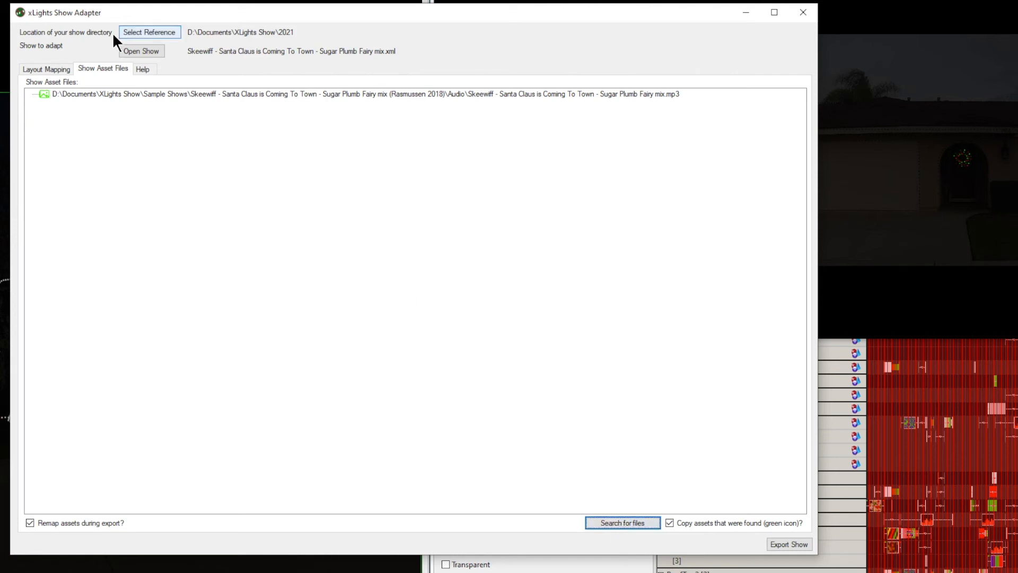
click(55, 69)
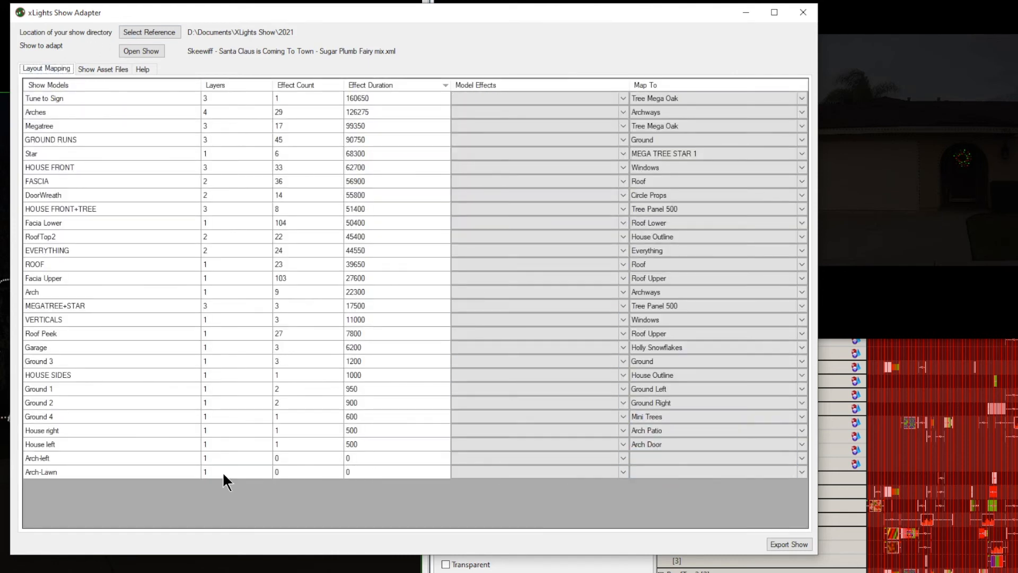
- Export the show to the 2021 folder as Adapted-Skeewiff - Santa Claus is Coming To Town - Sugar Plumb Fairy mix.xml, copying the found assets
click(773, 541)
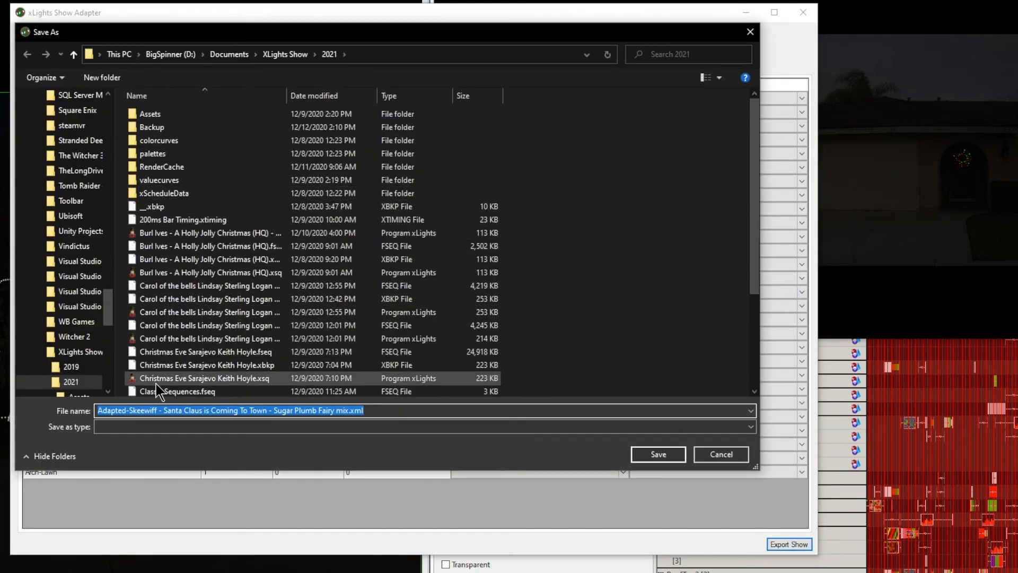
drag(391, 32, 430, 63)
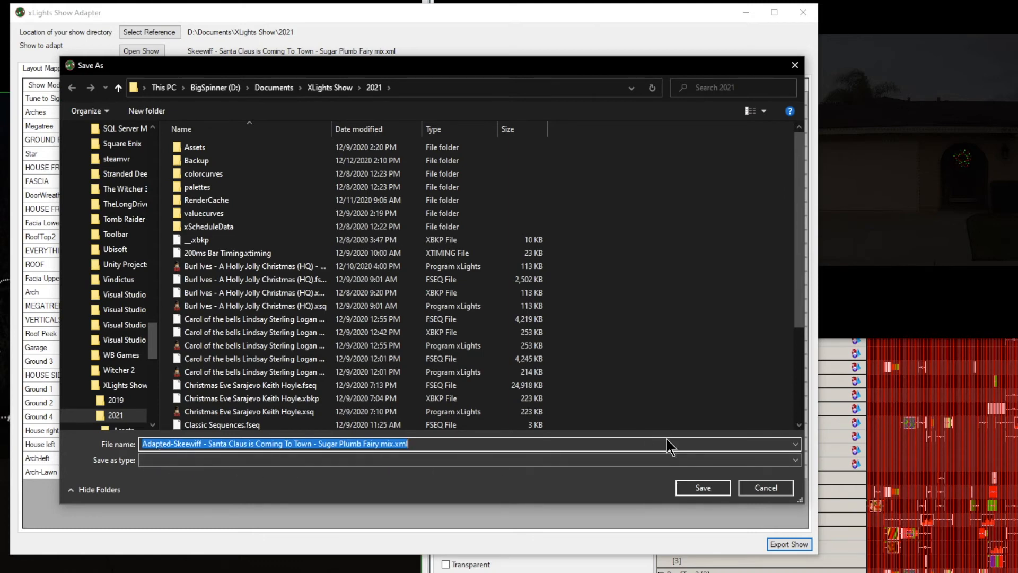
click(704, 482)
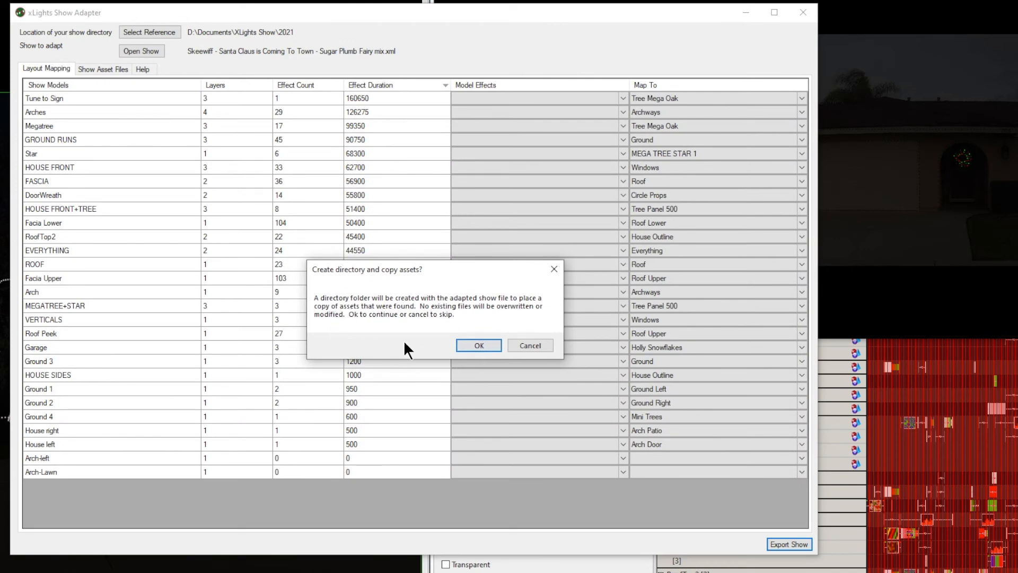
click(479, 345)
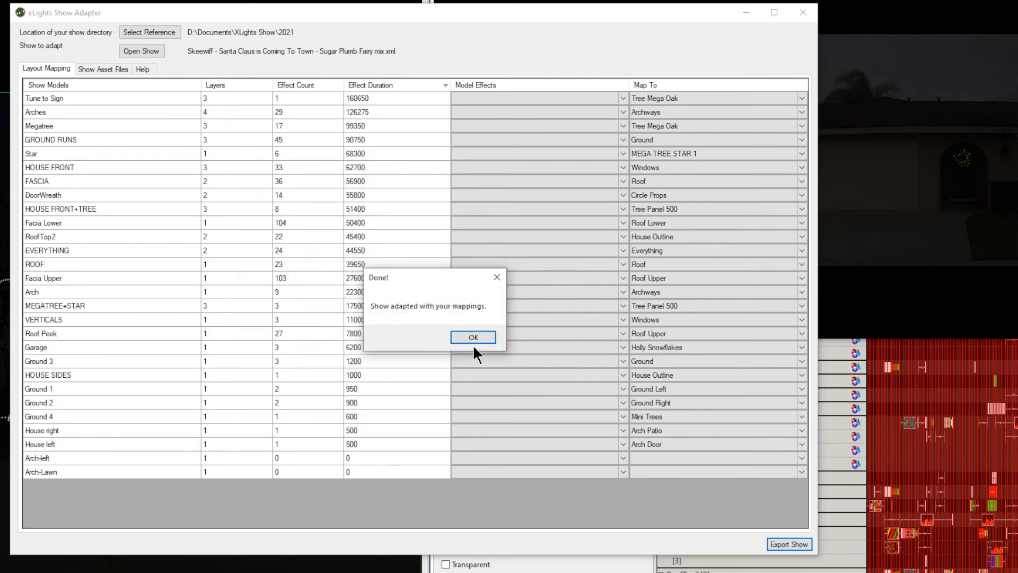
click(469, 330)
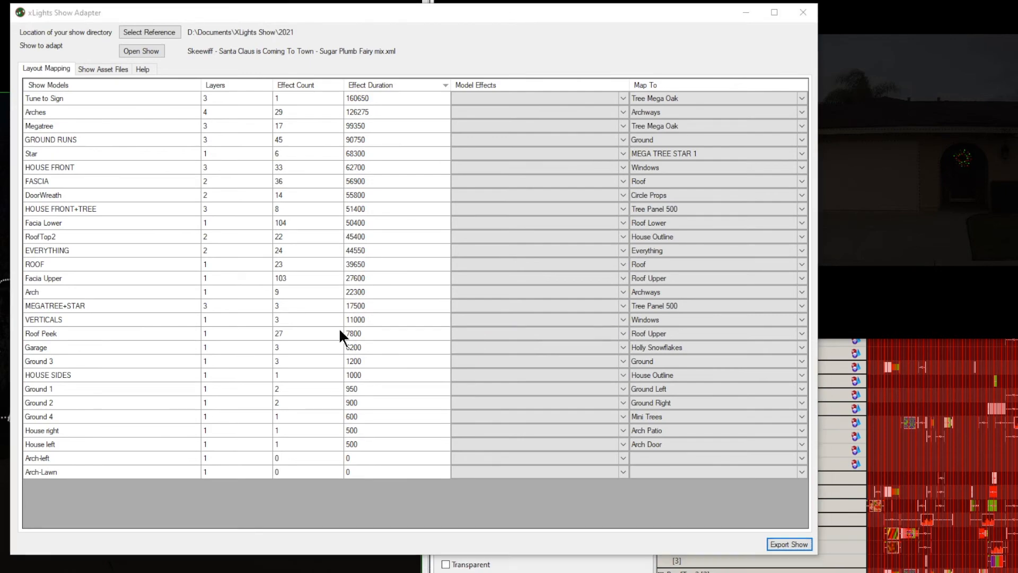
- Switch to File Explorer and check the exported XML file and the contents of the Adapted-Skeewiff asset folder in 2021
click(16, 518)
drag(755, 91, 683, 20)
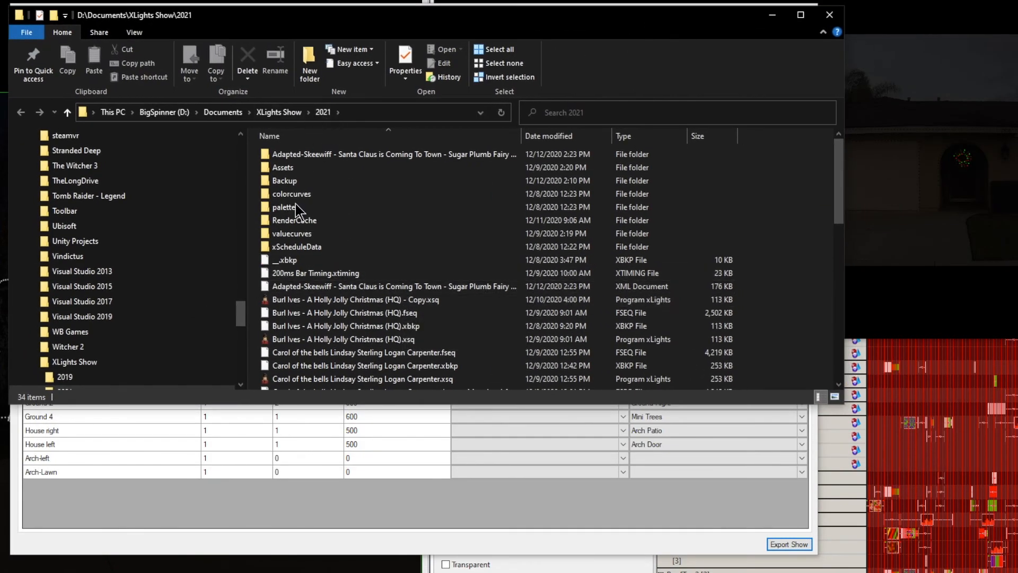
click(328, 156)
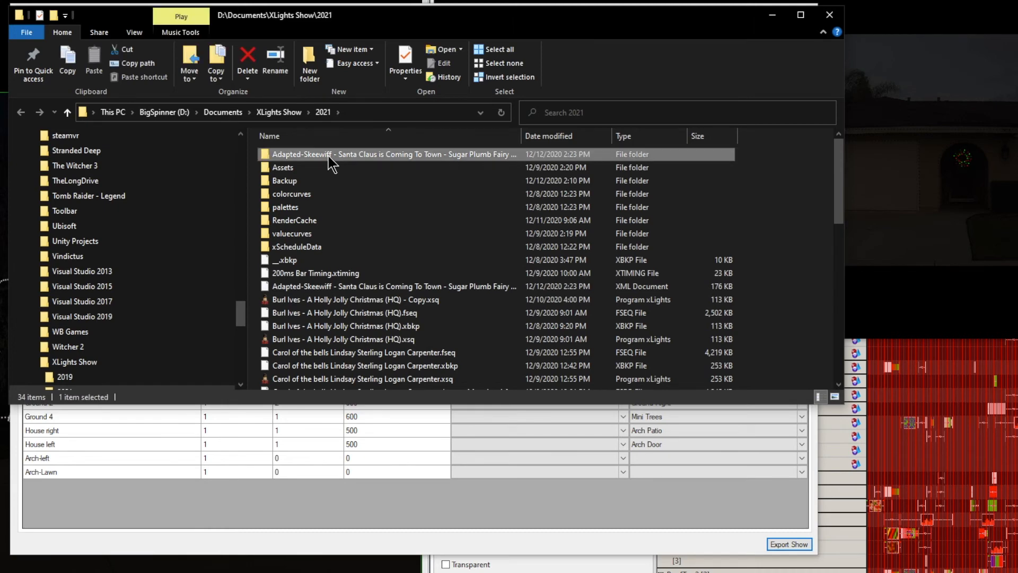
click(337, 286)
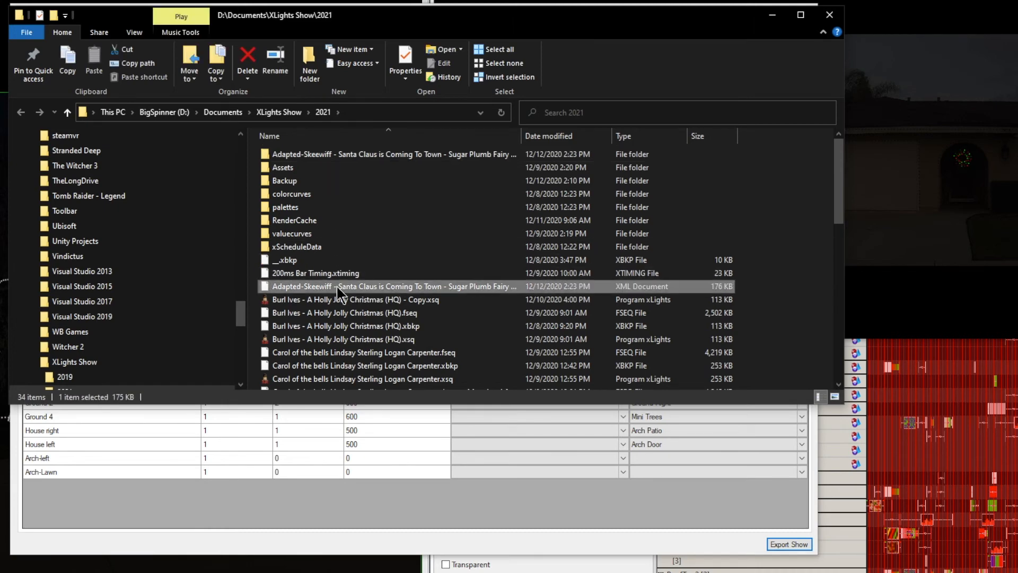
double_click(379, 157)
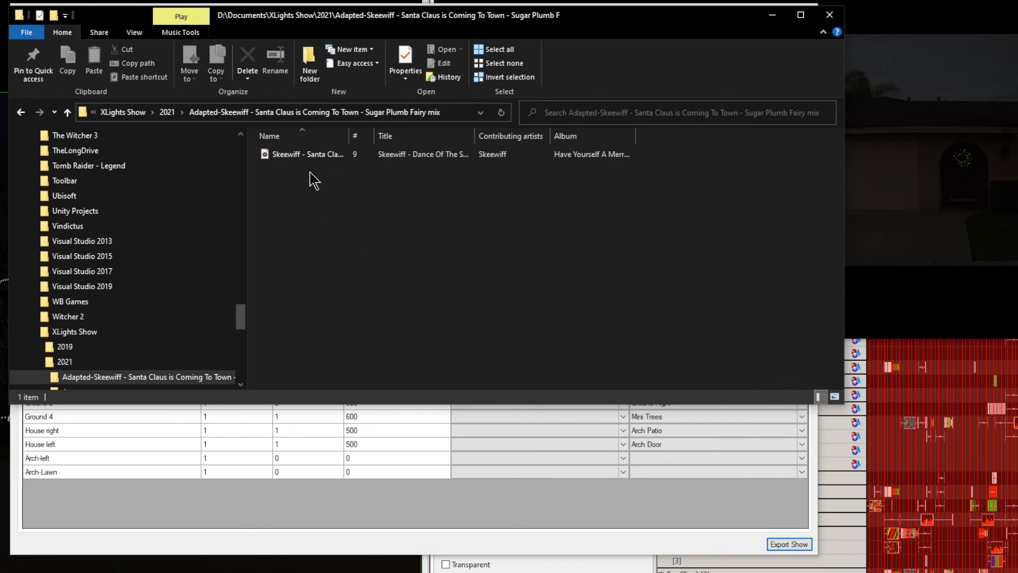
key(alt+Left)
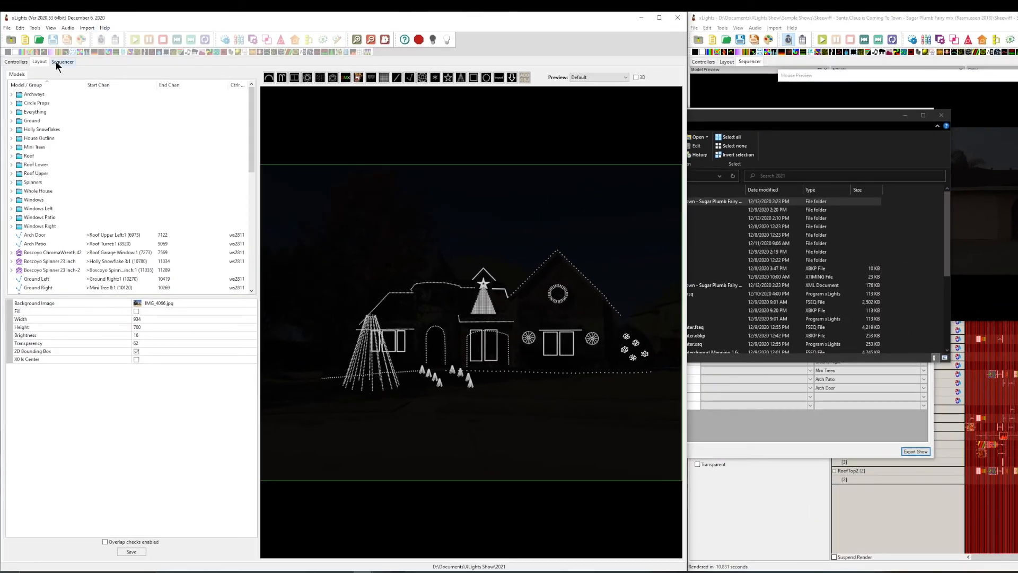
- Open the Adapted-Skeewiff XML sequence in the xLights sequencer for the 2021 layout and review its model rows
click(61, 61)
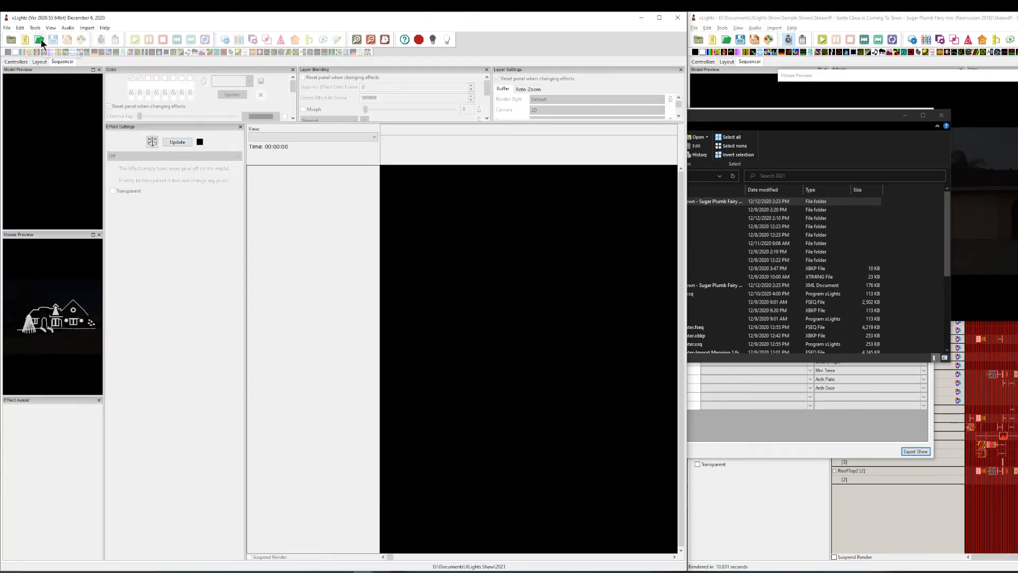
click(40, 41)
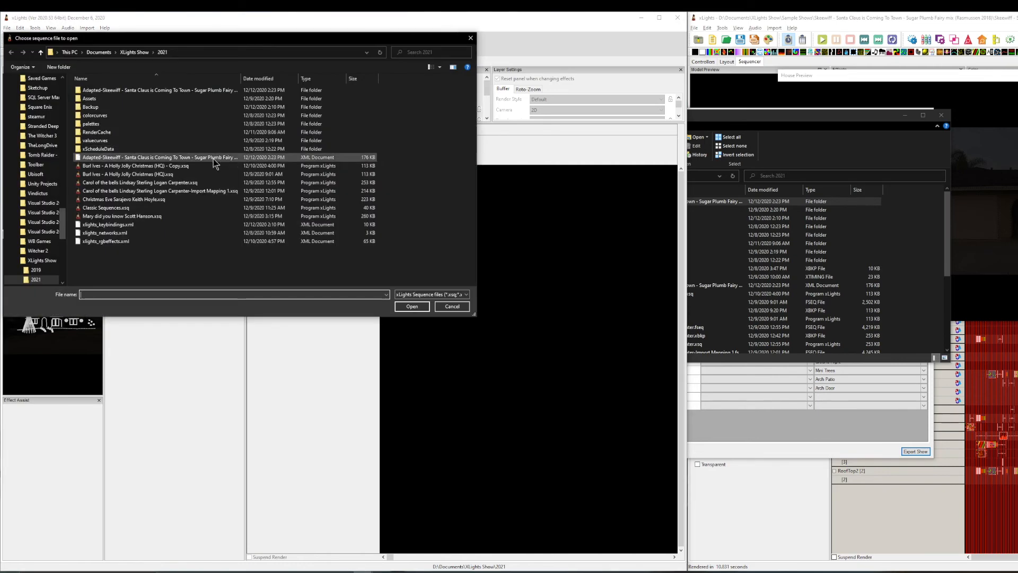
double_click(213, 158)
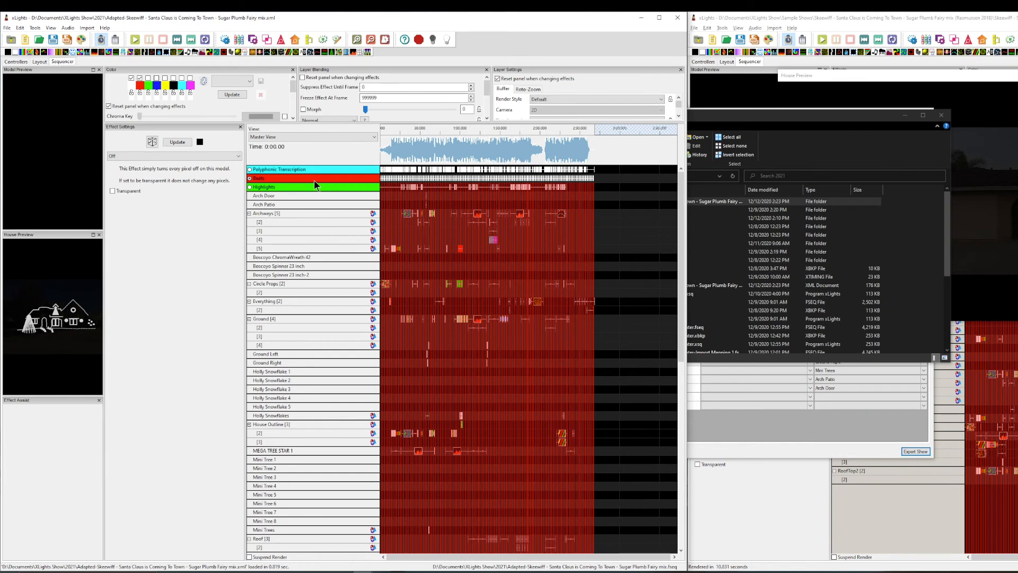
scroll(285, 339, down, 6)
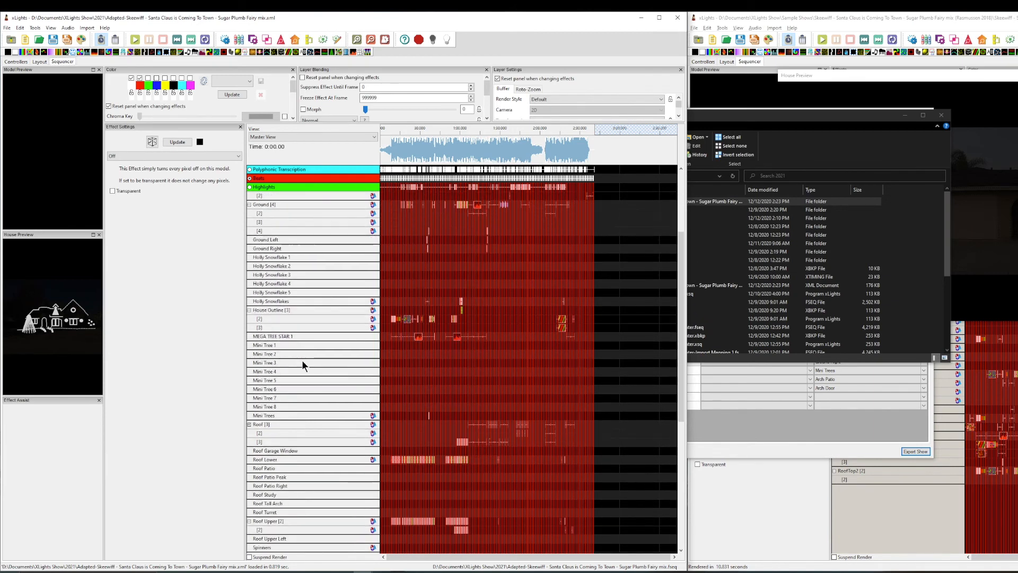
click(822, 526)
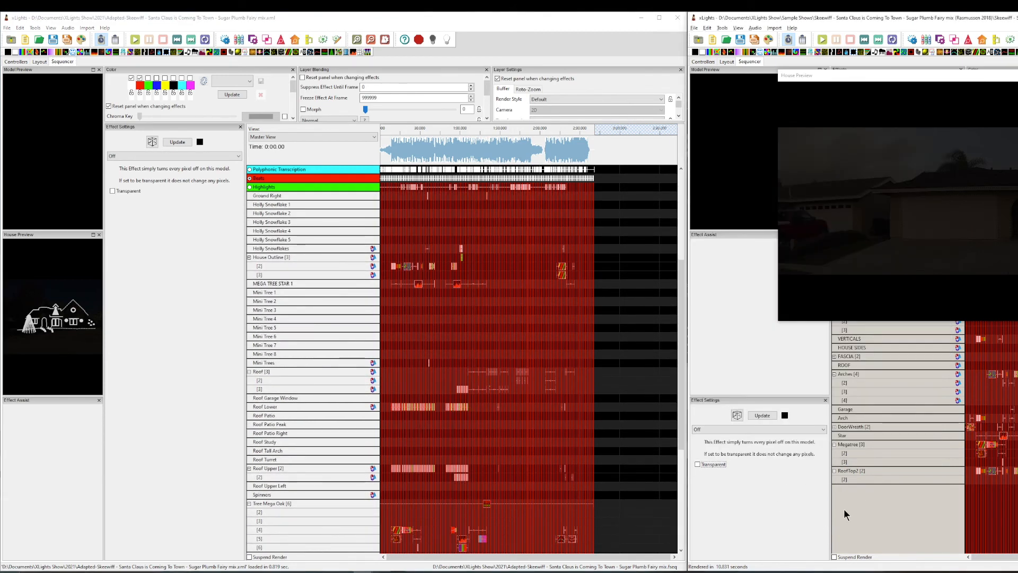
scroll(320, 313, up, 6)
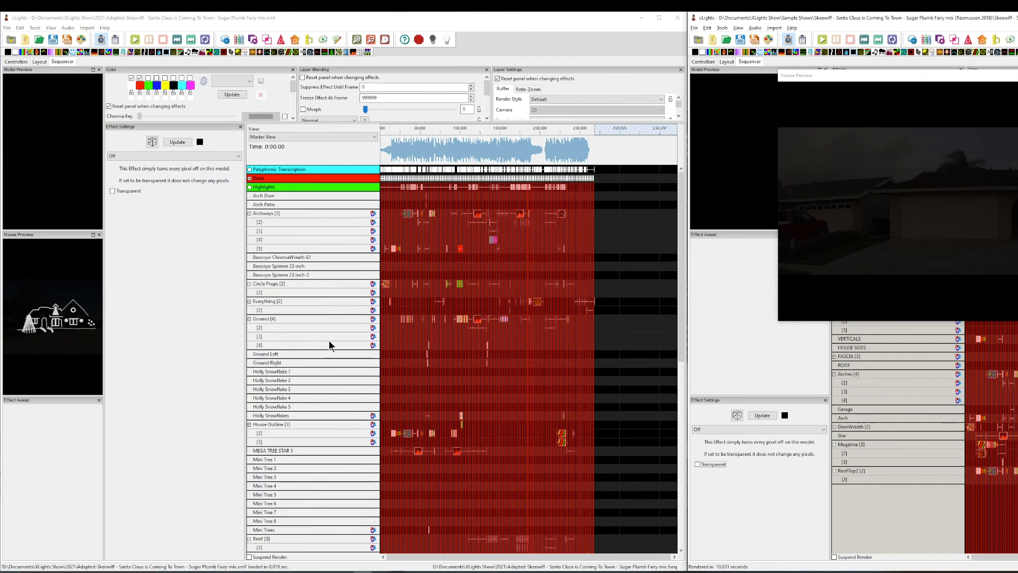
- Render the whole adapted sequence, and detach and enlarge the House Preview over the sequencer
click(82, 40)
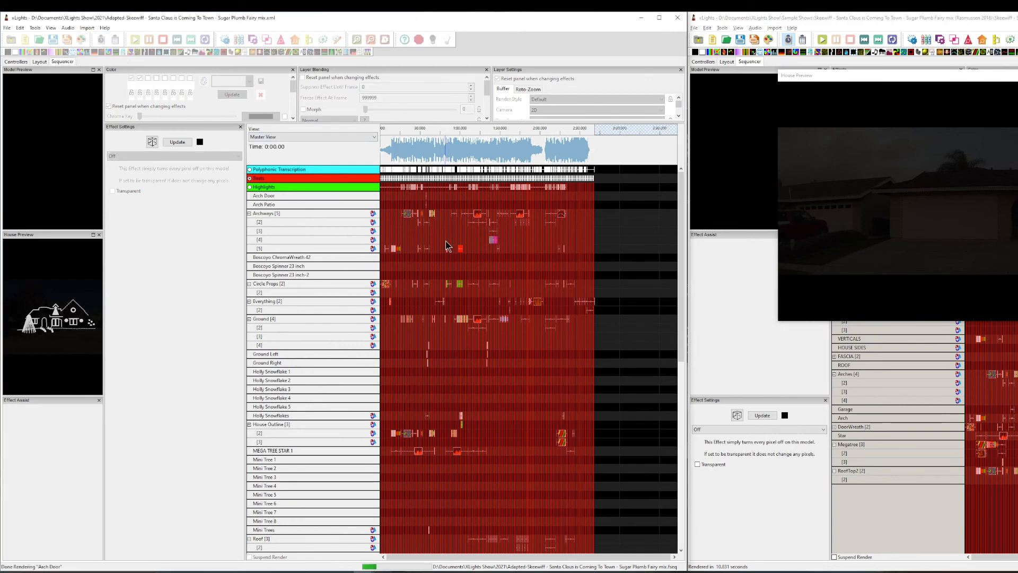
drag(65, 234, 320, 200)
drag(359, 310, 905, 544)
drag(671, 205, 449, 153)
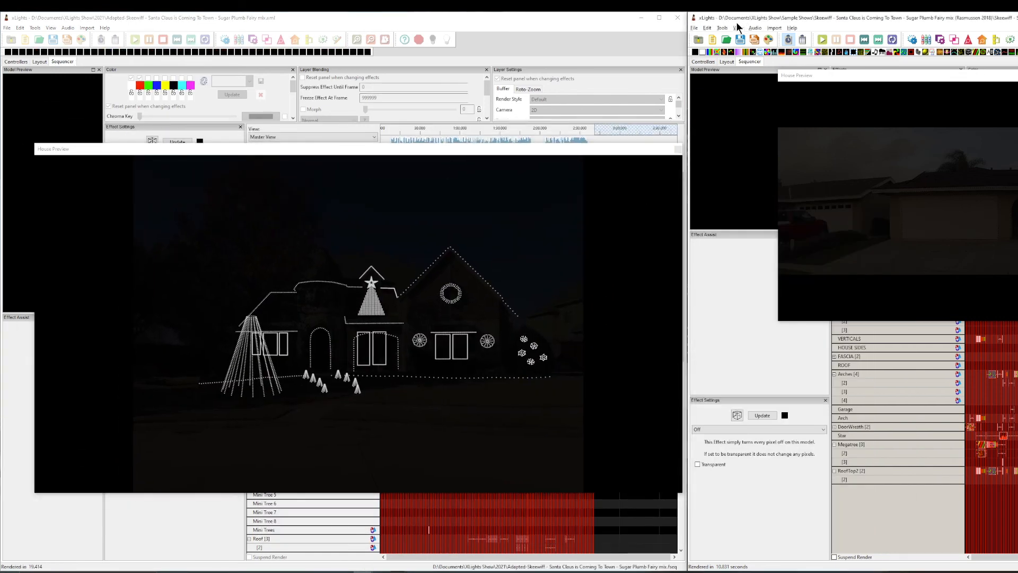
- Check the audio volume options in both xLights windows, and play the adapted sequence in the House Preview before stopping it
click(755, 29)
click(768, 136)
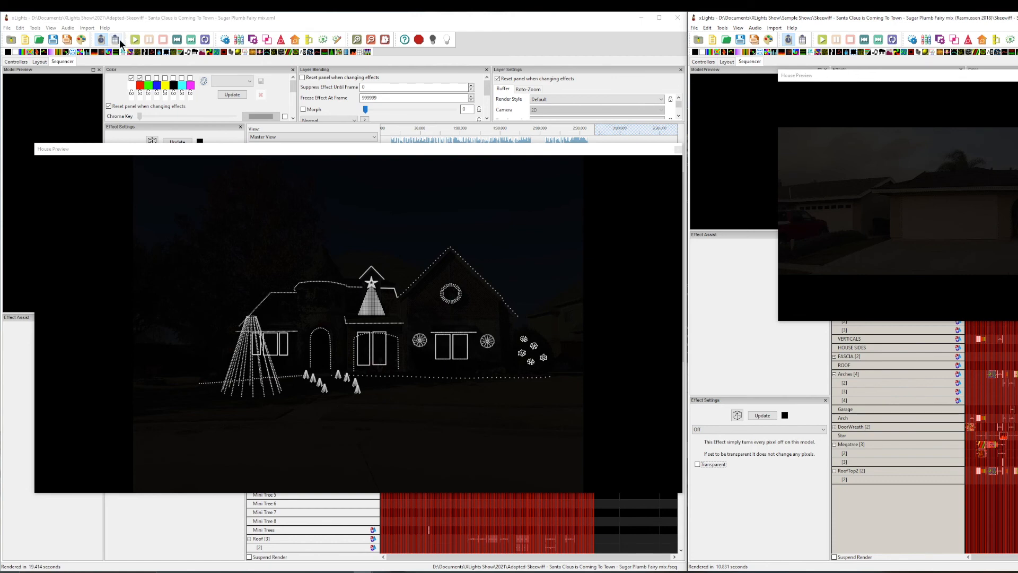
click(69, 29)
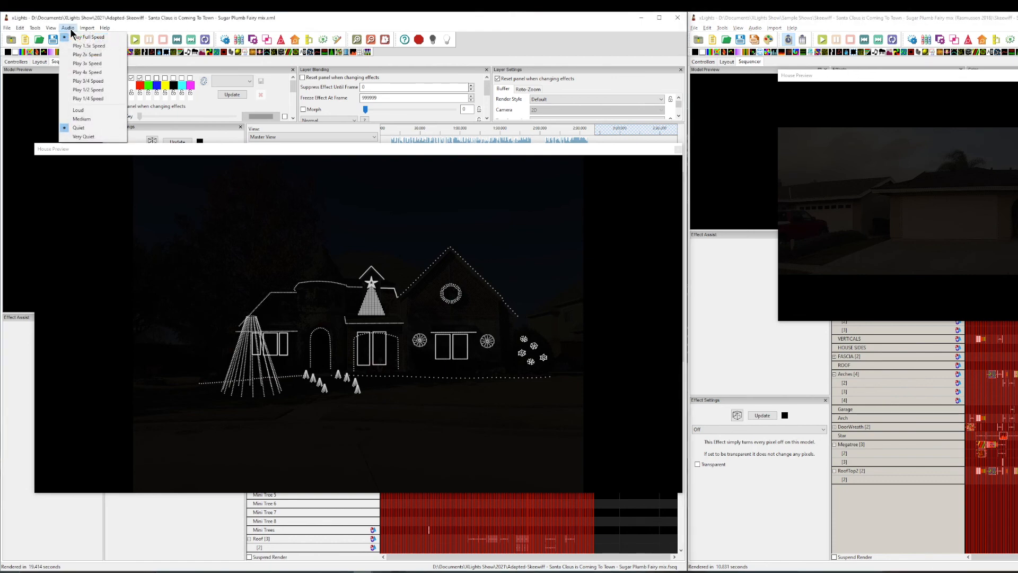
click(224, 18)
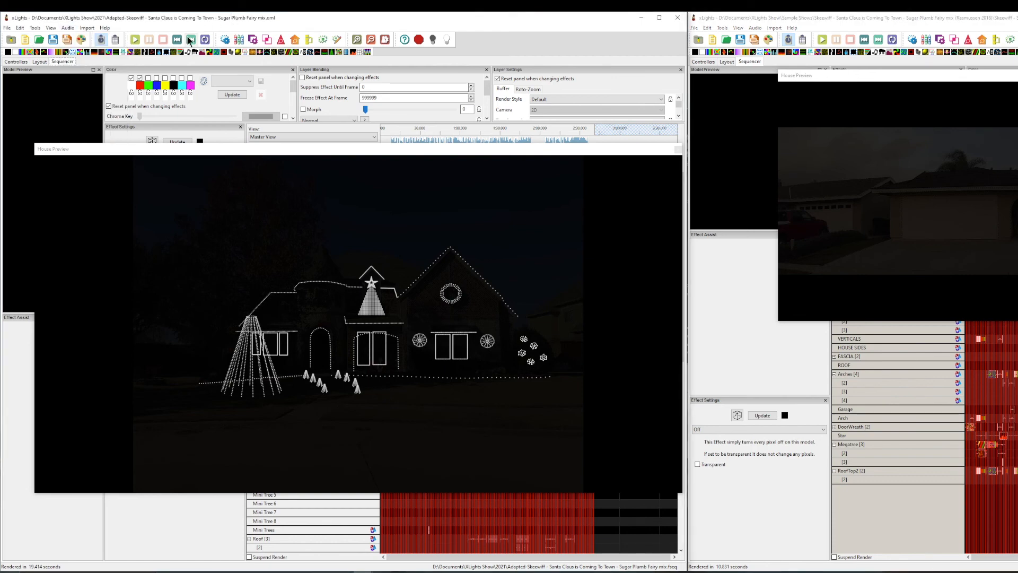
click(136, 39)
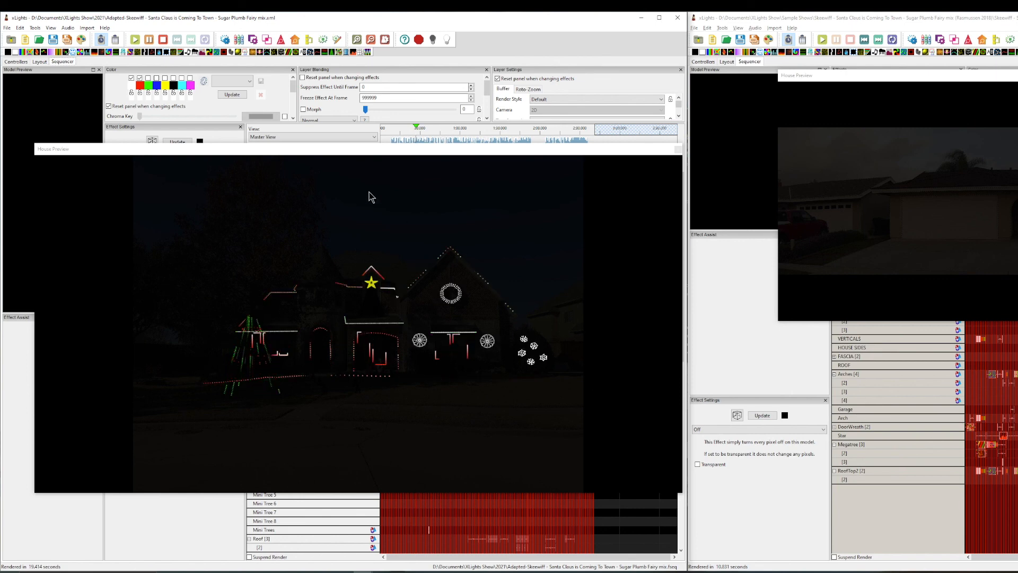
click(163, 39)
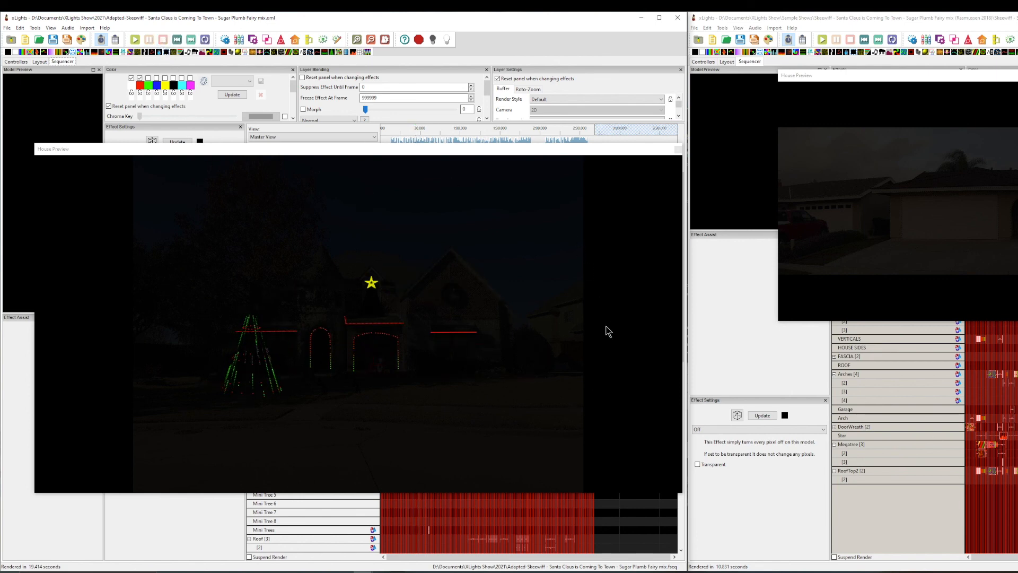